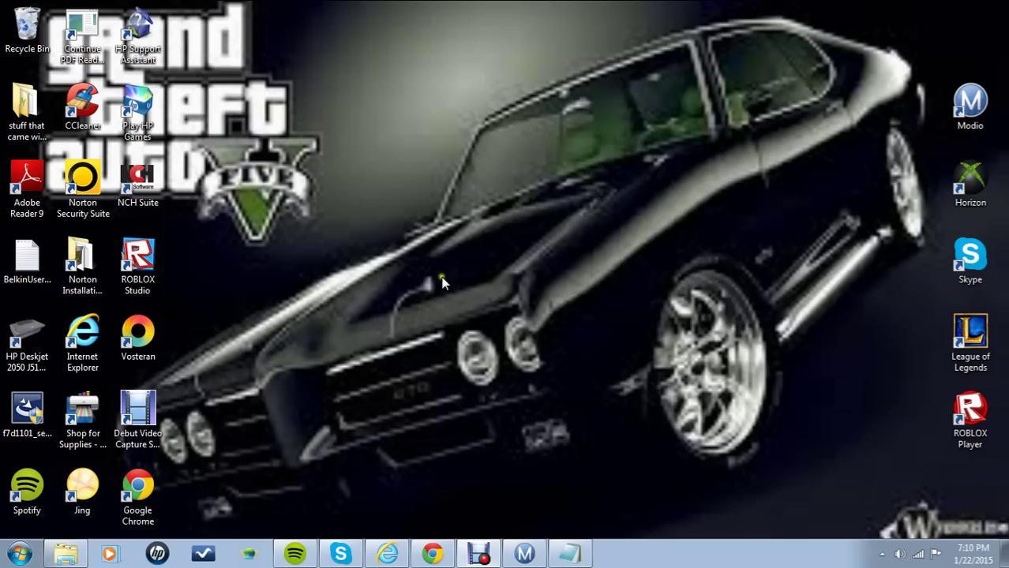
Step: Restore the Untitled - Notepad window with the Xbox save-modding notes
click(572, 555)
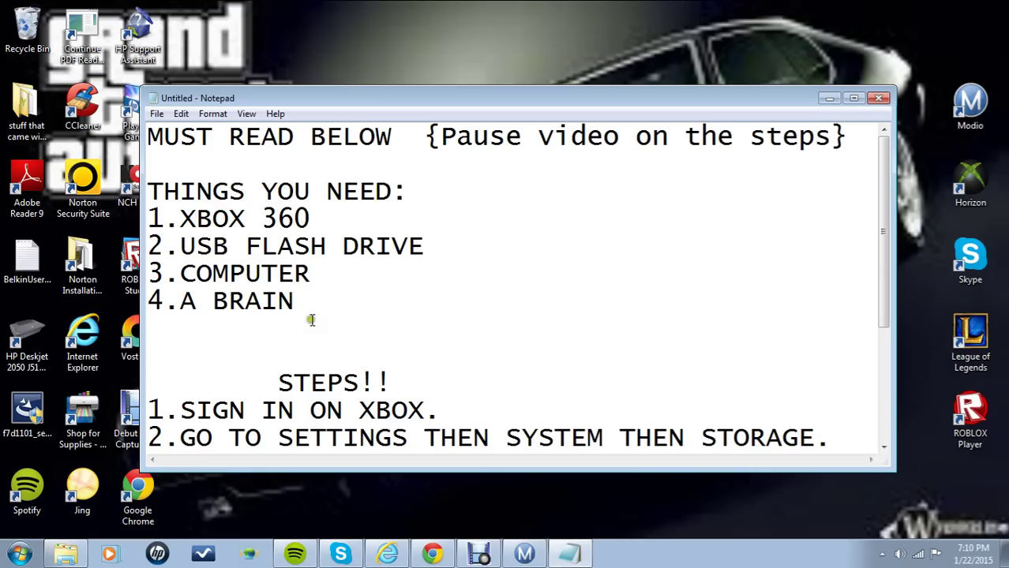
Step: Read the things-needed list and steps 1–7 through 'GO TO THE COMPUTER', then minimise Notepad
scroll(238, 301, down, 1)
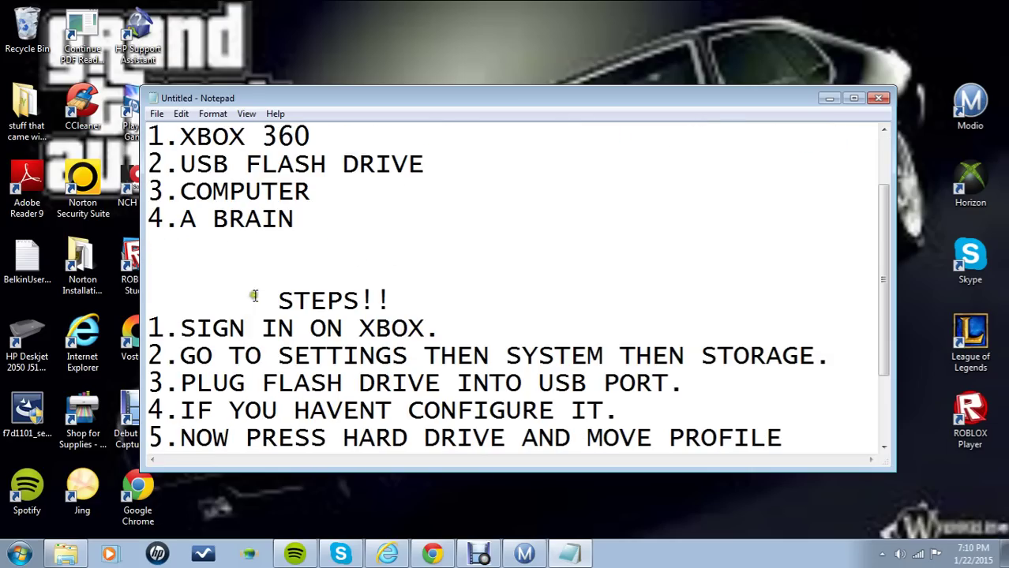
scroll(359, 253, up, 1)
scroll(361, 251, down, 3)
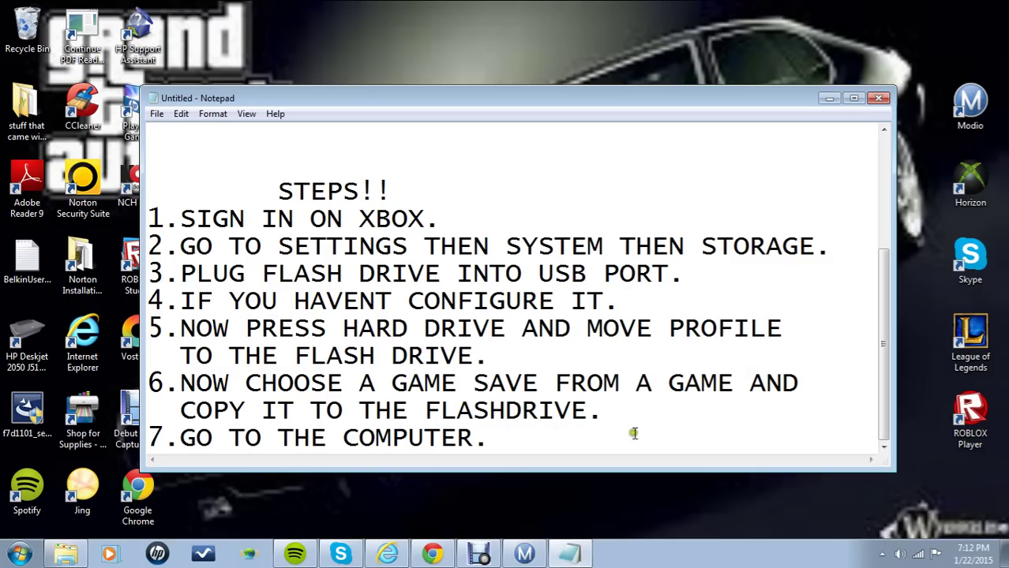
click(827, 99)
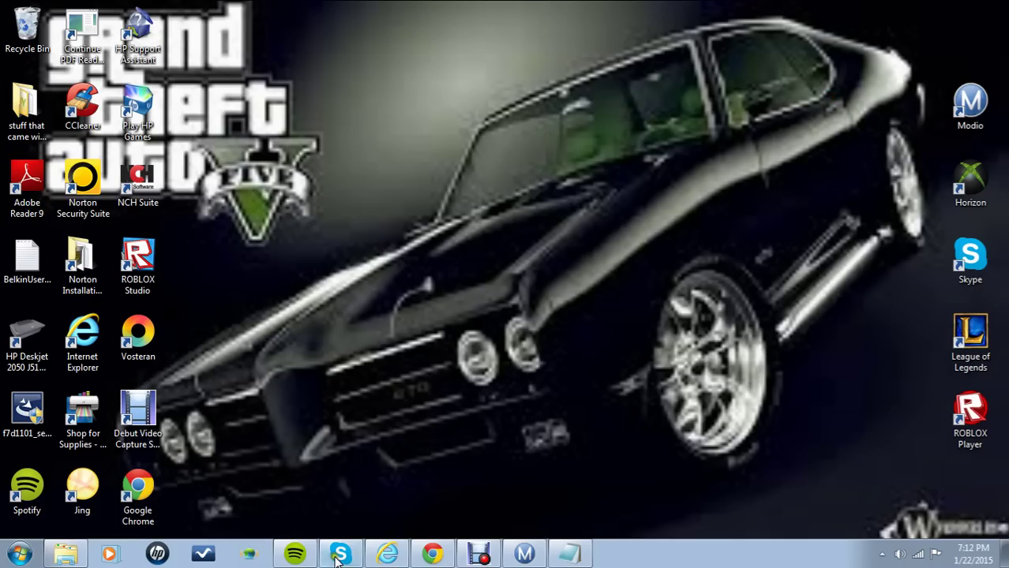
Step: Show Internet Explorer's GameTuts Download Modio page offering Modio 5 and the Modio 6 Beta
click(387, 554)
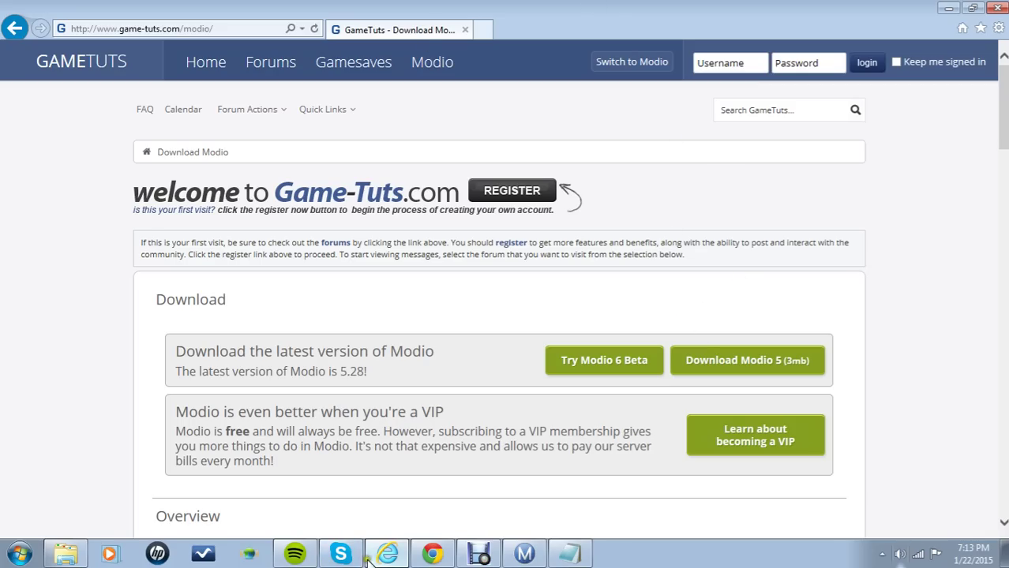
Step: Move the Modio shortcut to mid-desktop, view Modio's sign-in form, then minimise Modio
click(525, 557)
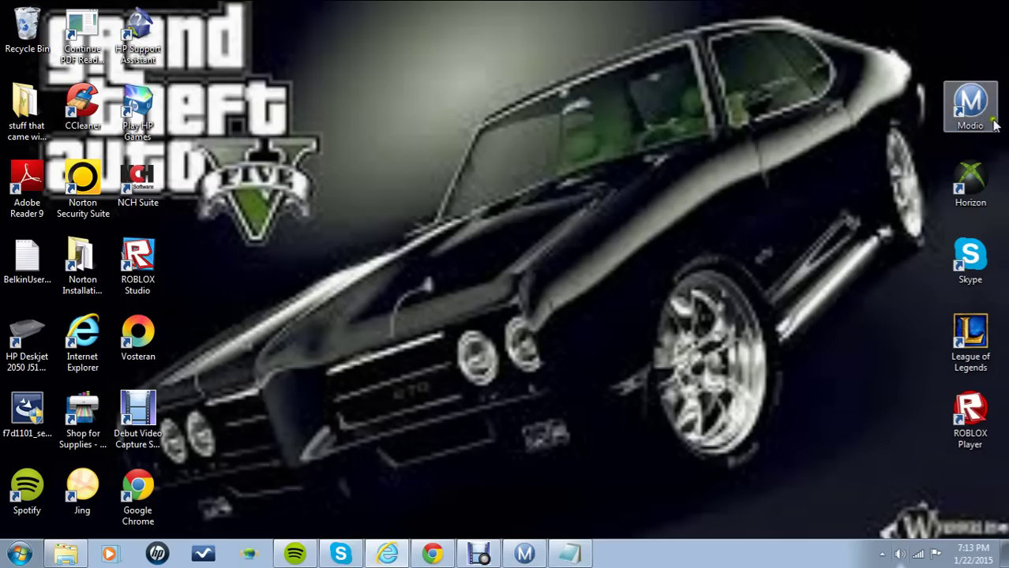
drag(970, 103, 537, 182)
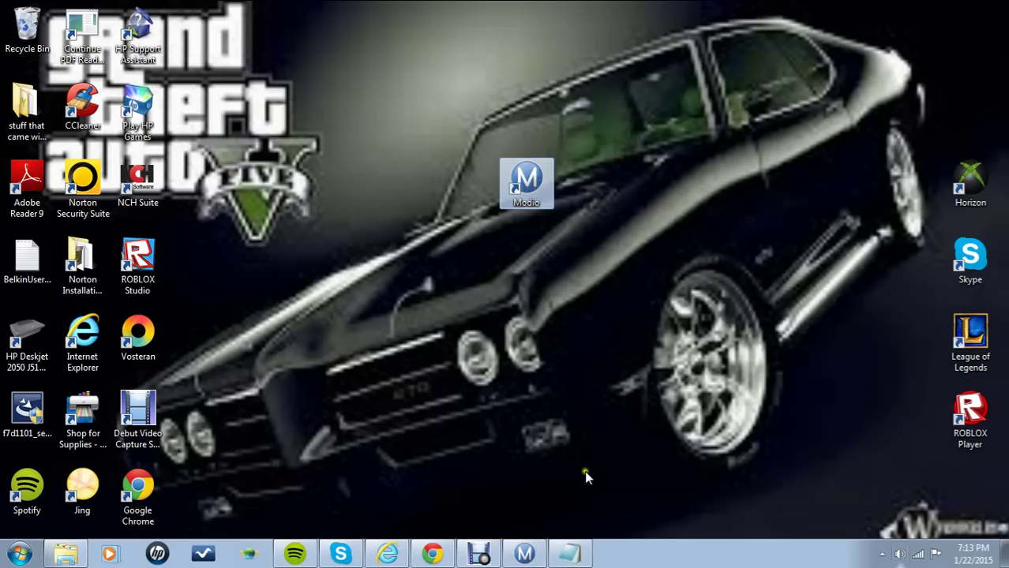
click(533, 561)
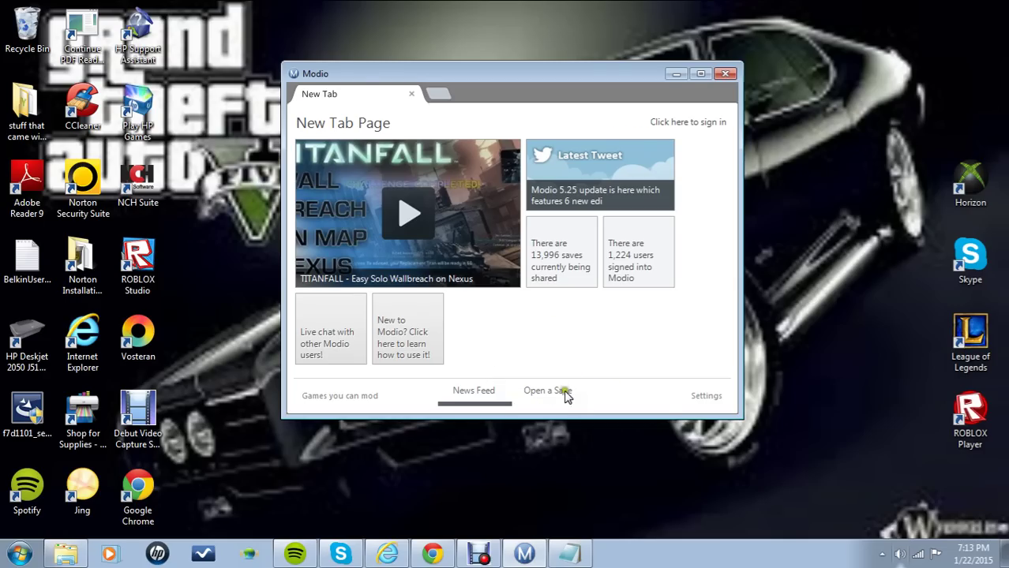
click(713, 124)
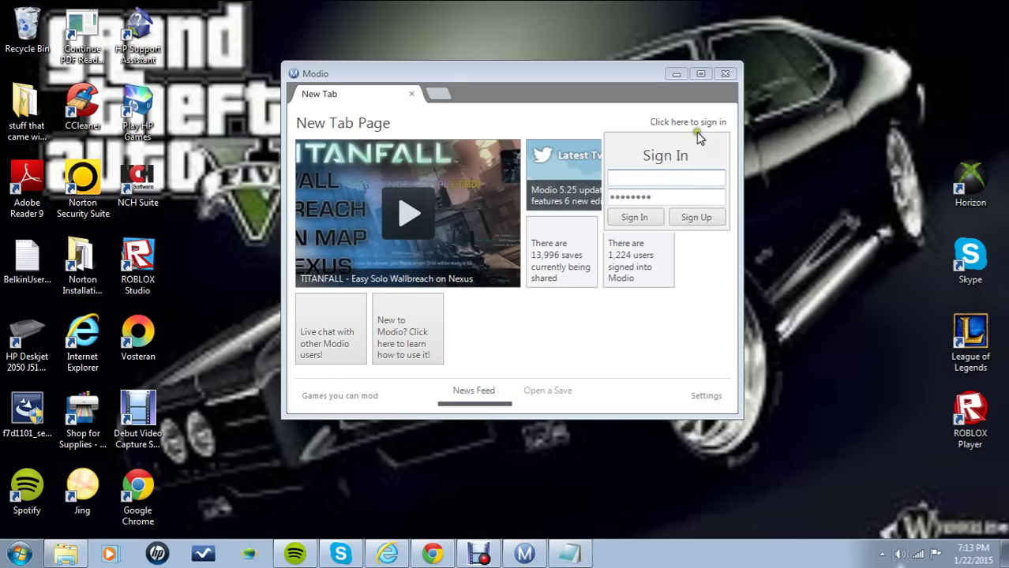
click(673, 75)
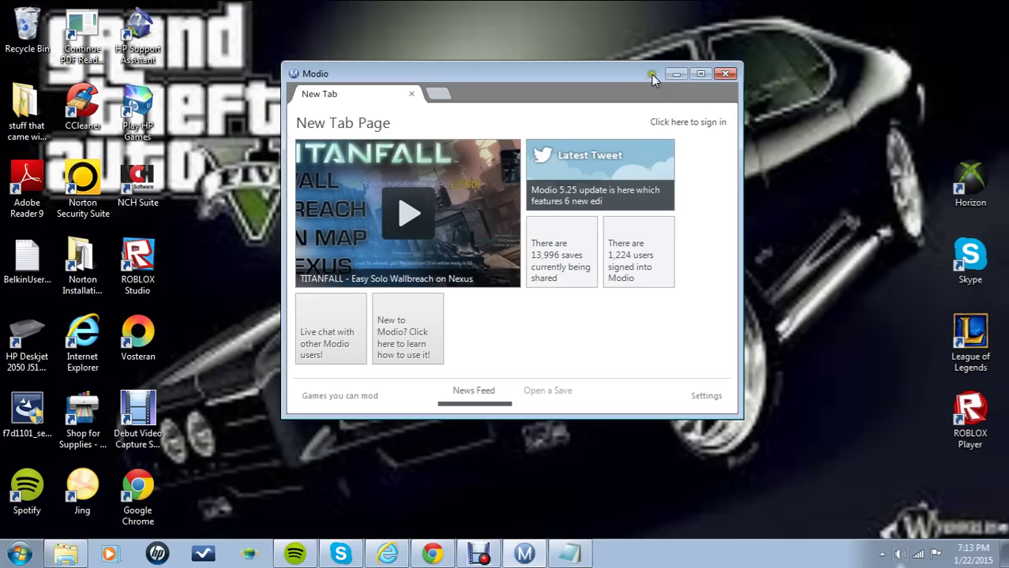
click(676, 74)
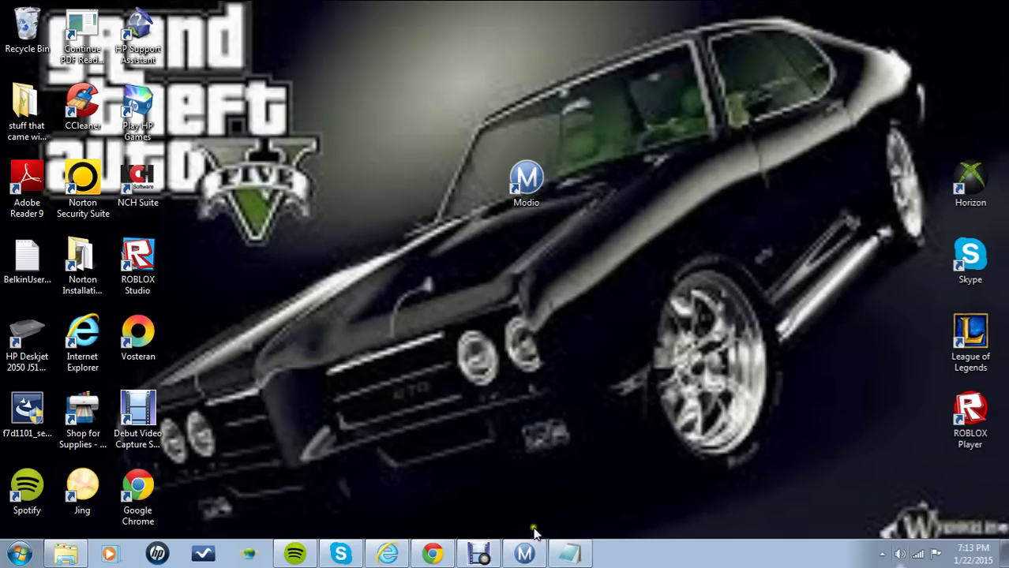
Step: Enter a user name on the GameTuts registration form that is reported as available
click(433, 554)
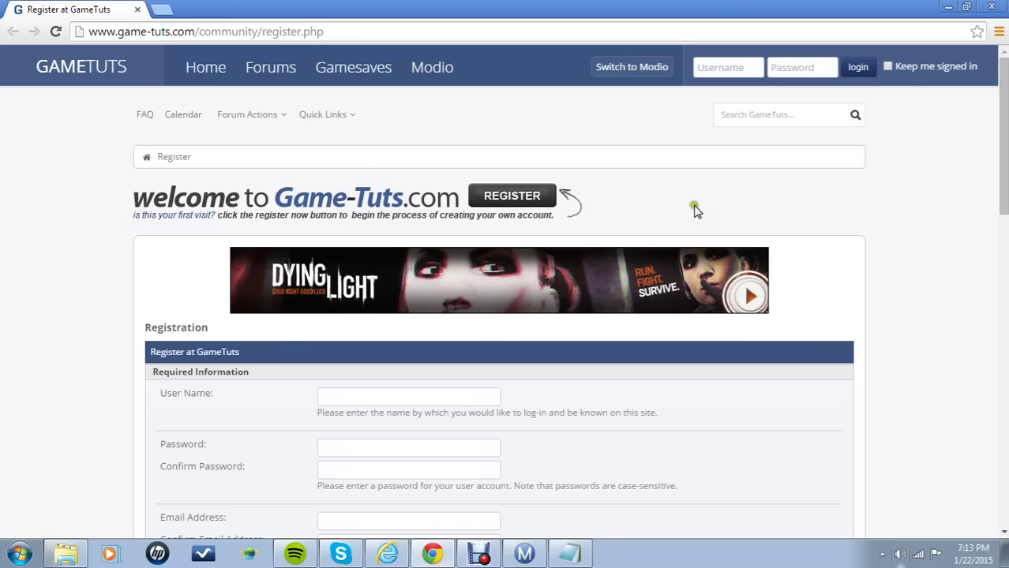
mouse_move(389, 304)
scroll(270, 343, down, 3)
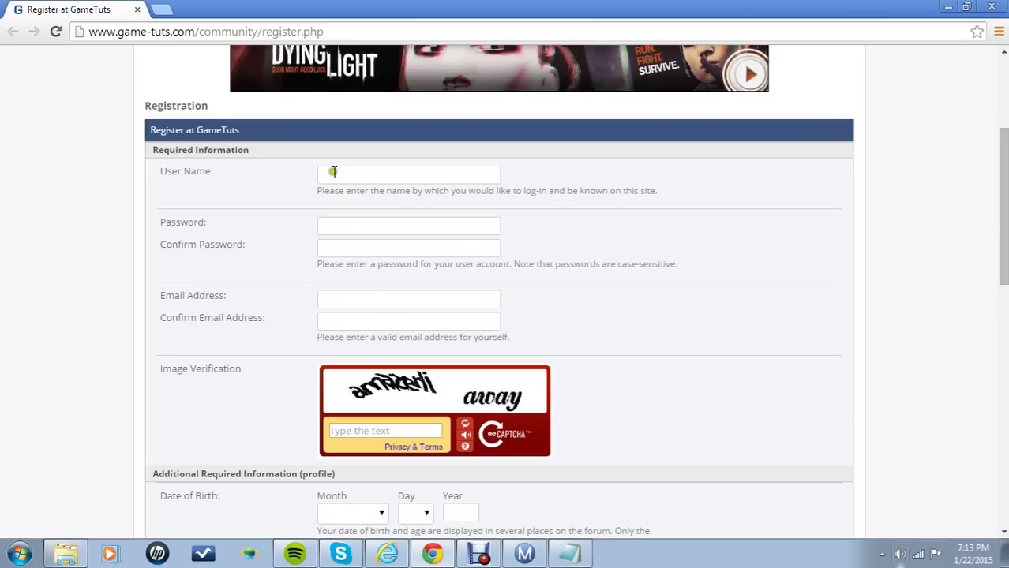
click(334, 173)
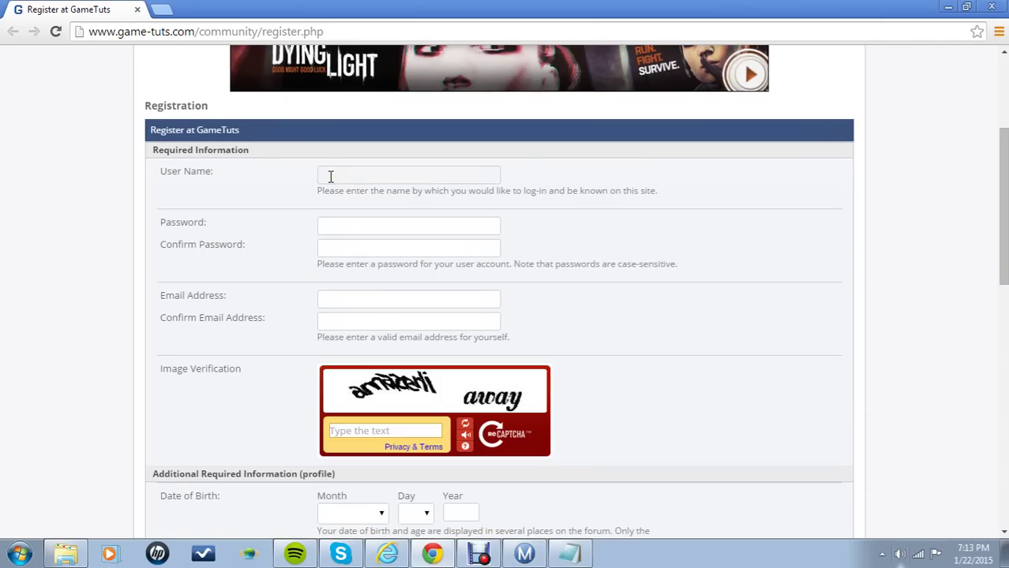
text(Ep1cGaMe)
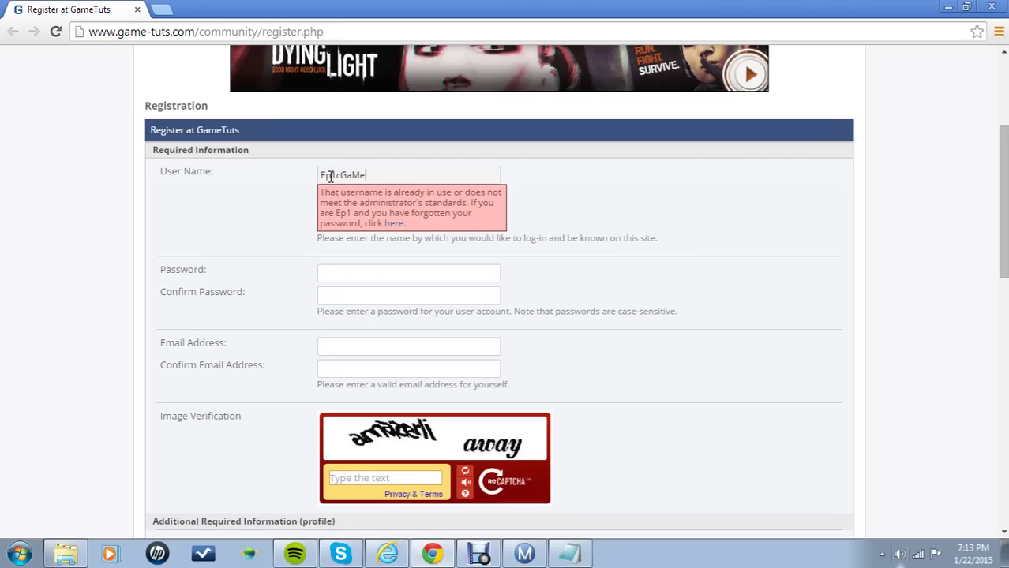
text(39)
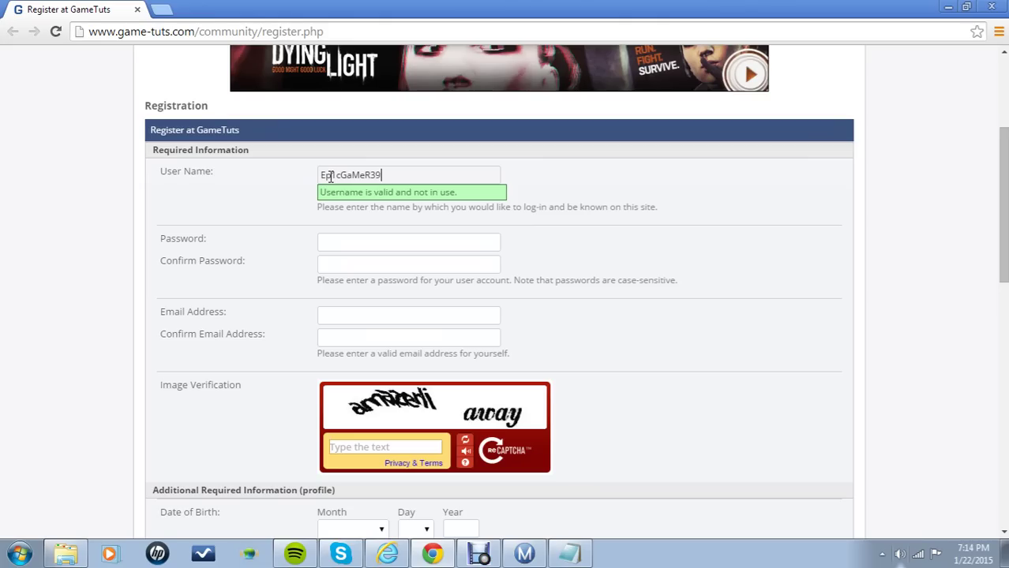
Step: Fill in the account password in both Password and Confirm Password fields
click(323, 243)
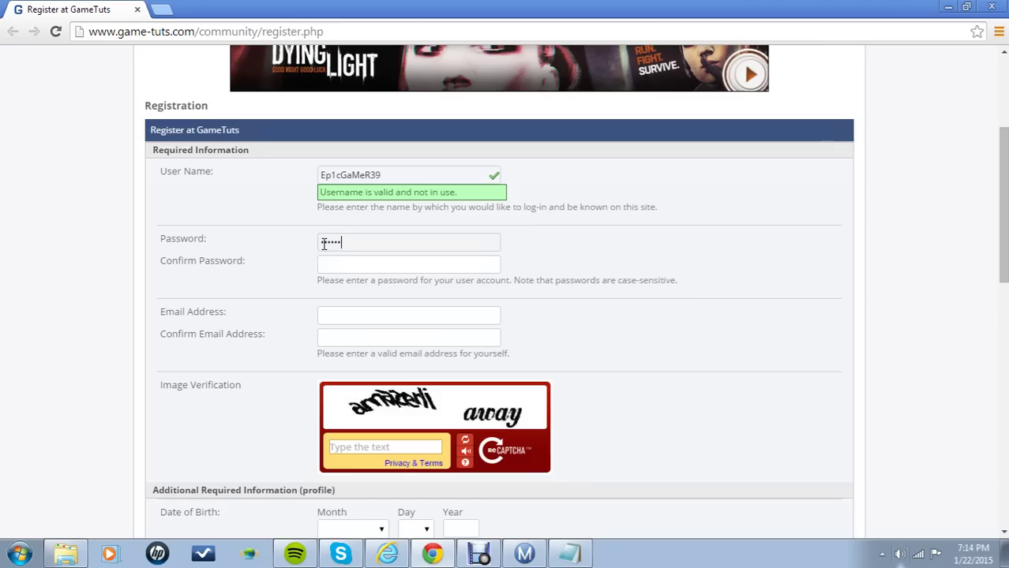
text(•)
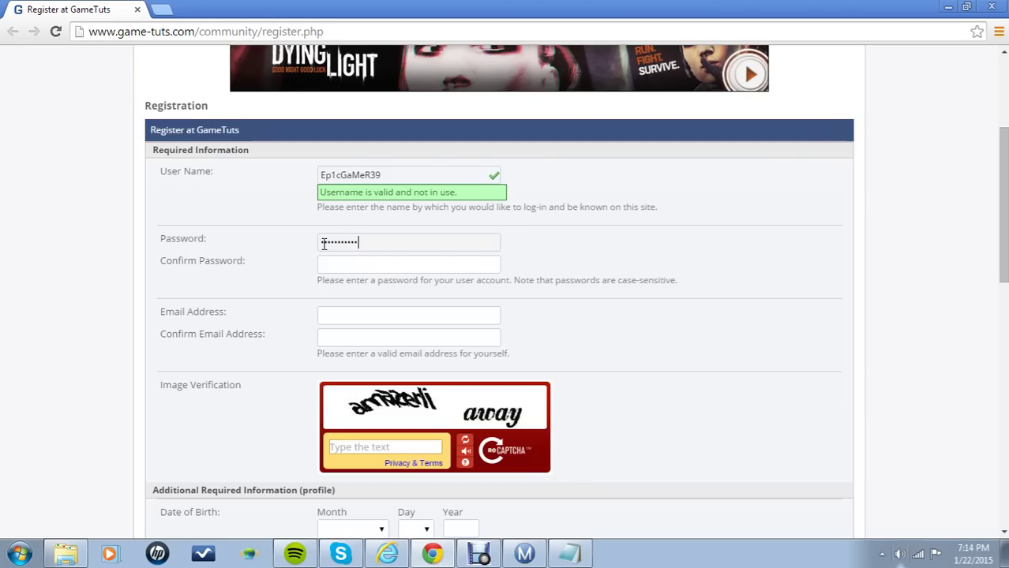
text(•)
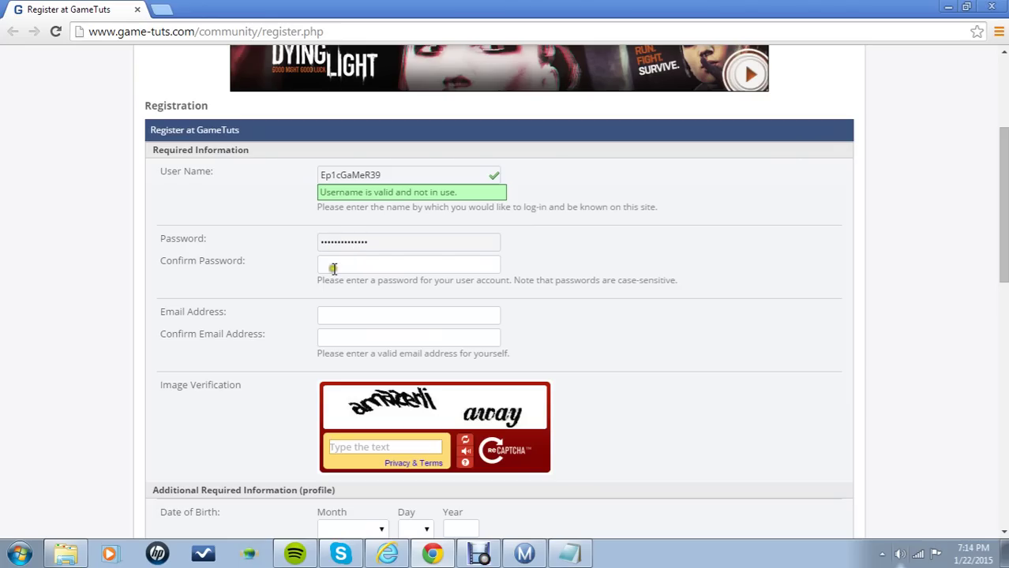
click(323, 265)
text(••••)
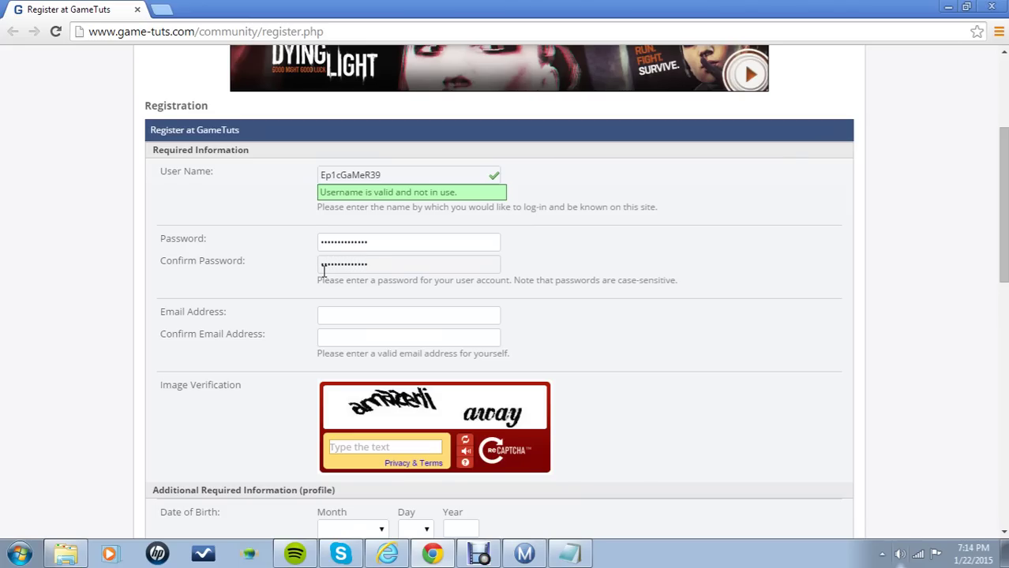
scroll(357, 258, down, 1)
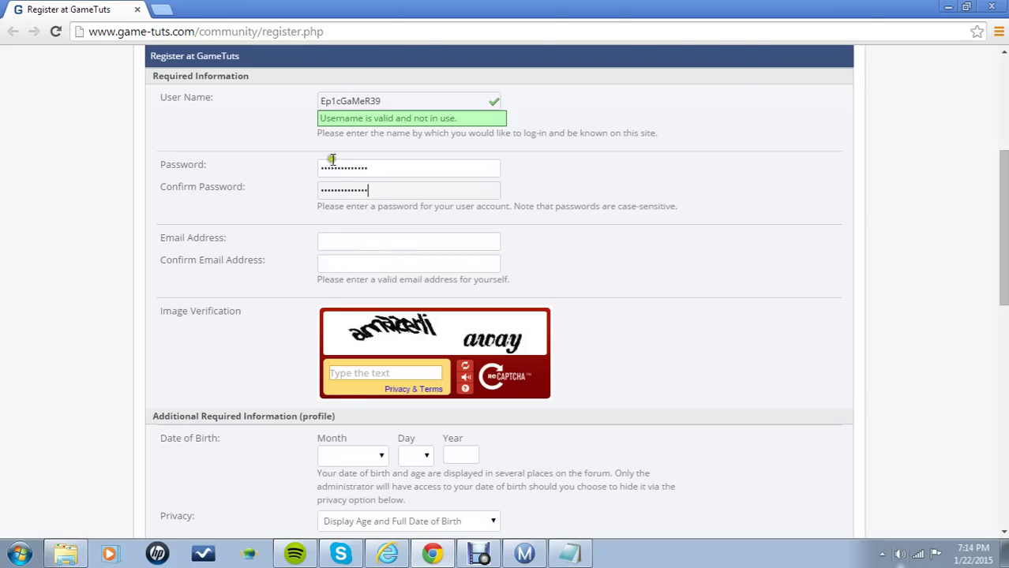
scroll(327, 175, up, 1)
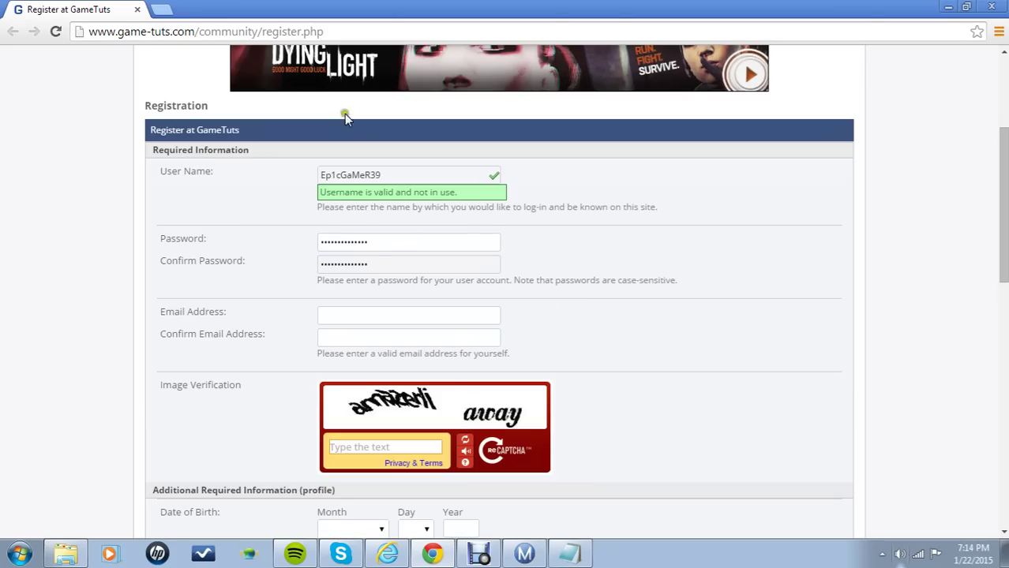
Step: Type the e-mail address into the registration form's Email field
click(382, 314)
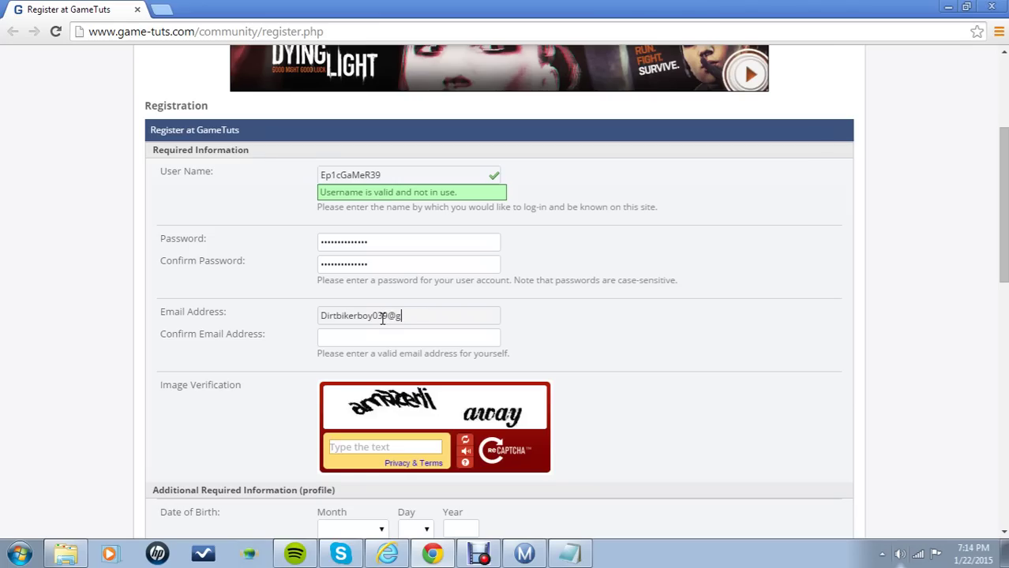
text(.com)
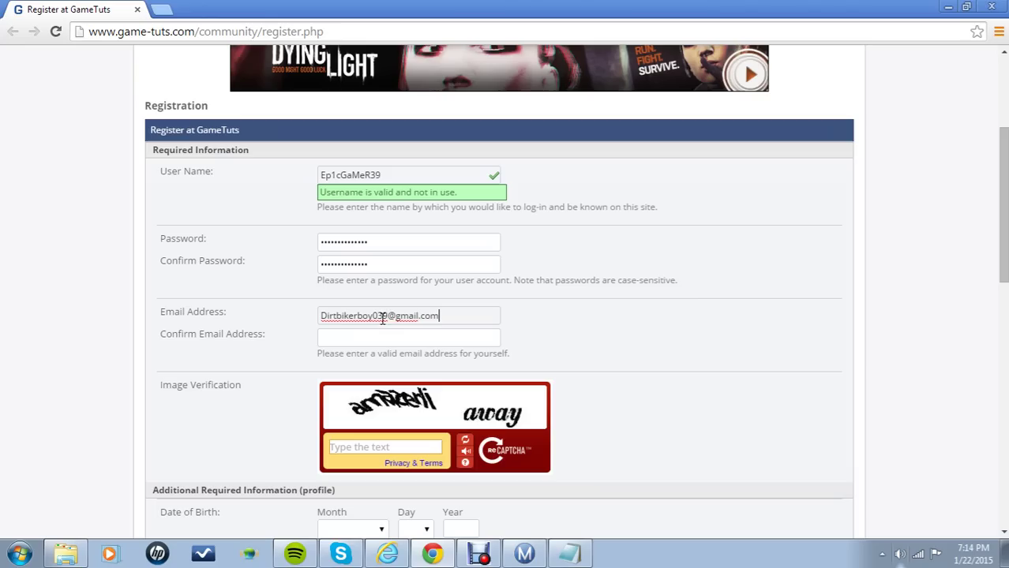
click(351, 337)
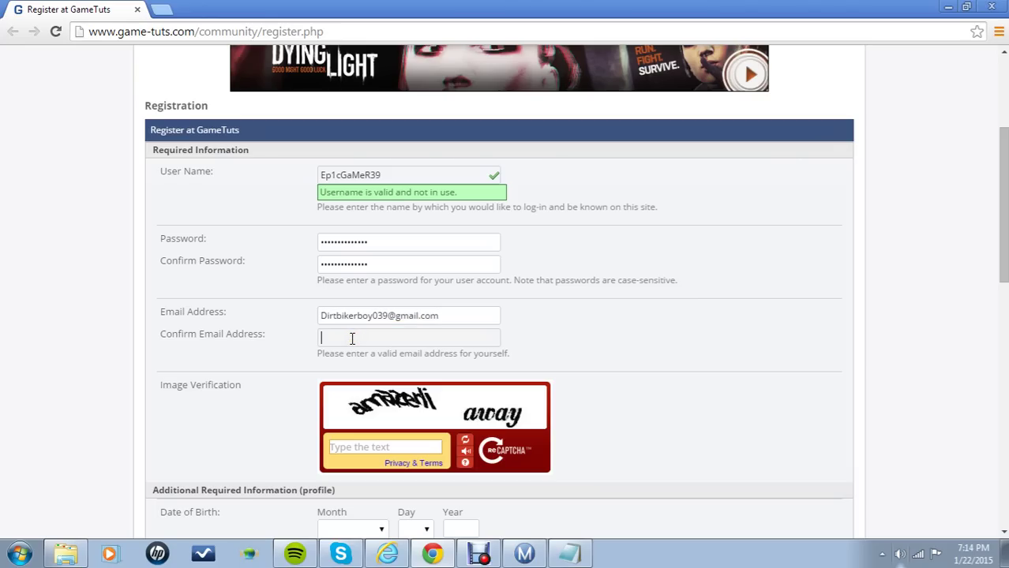
drag(449, 316, 321, 318)
key(ctrl+c)
click(441, 315)
Step: Copy the e-mail into Confirm Email and type the image verification words
right_click(337, 312)
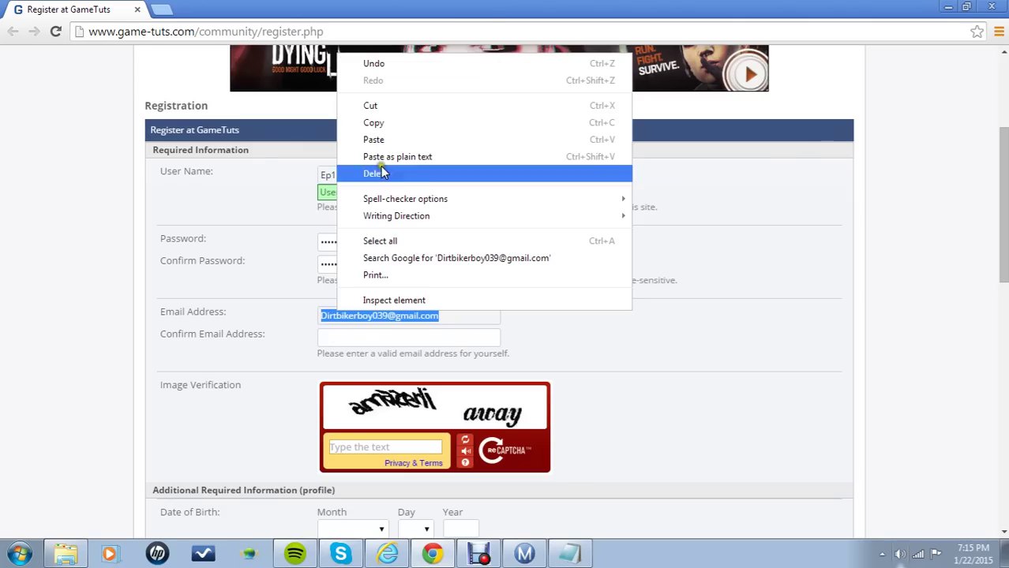
click(373, 122)
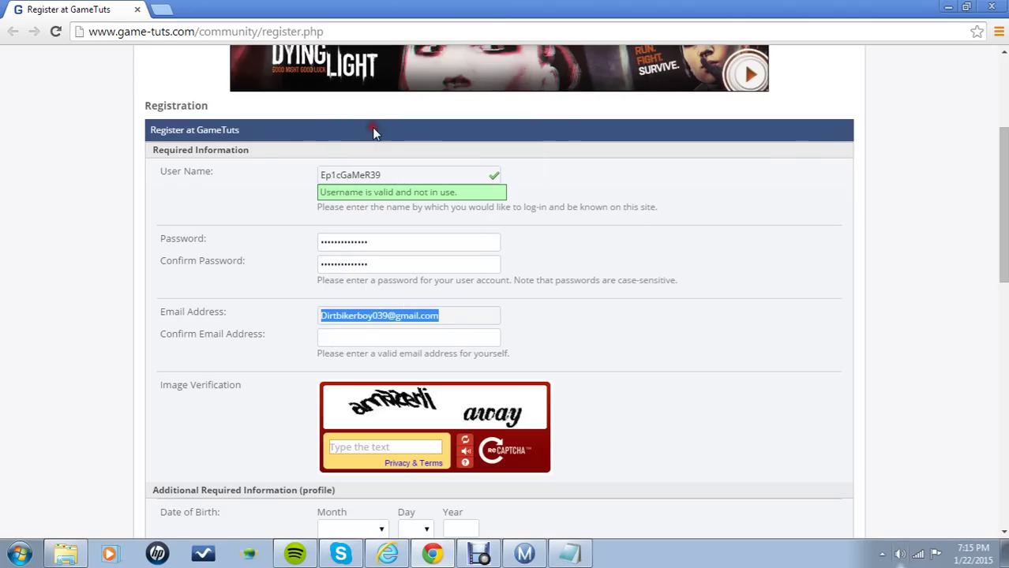
click(368, 335)
right_click(368, 335)
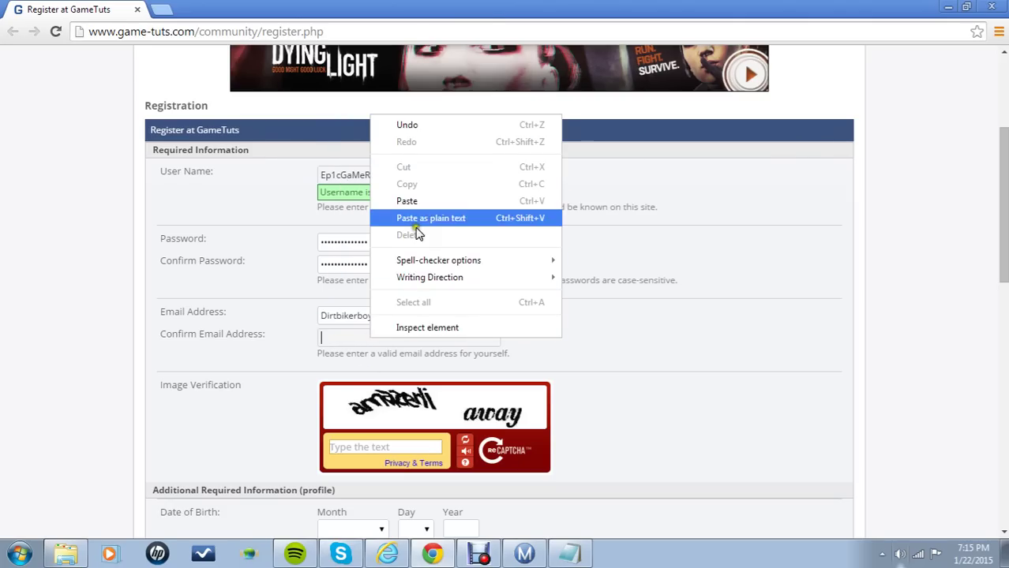
click(412, 200)
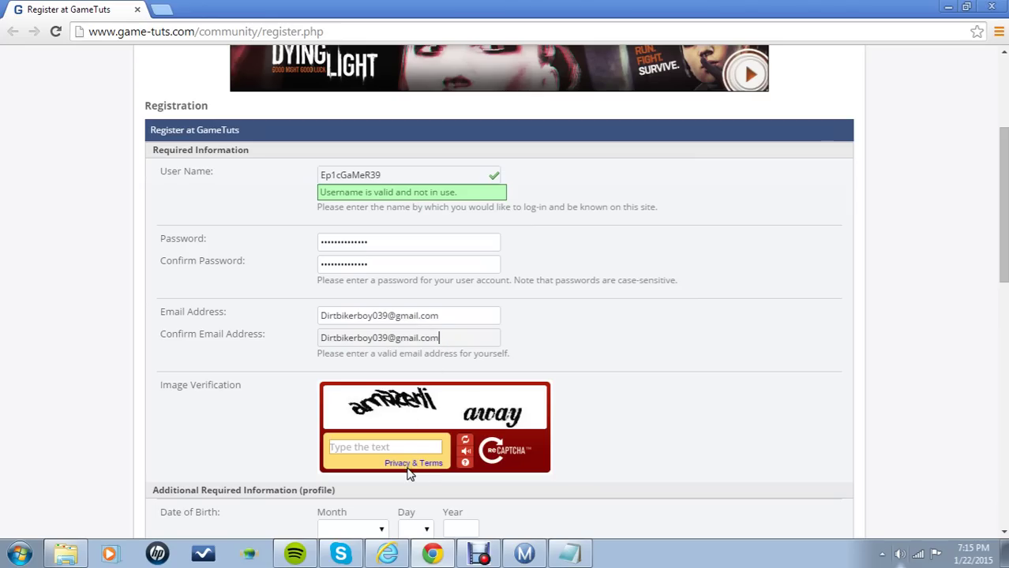
click(420, 447)
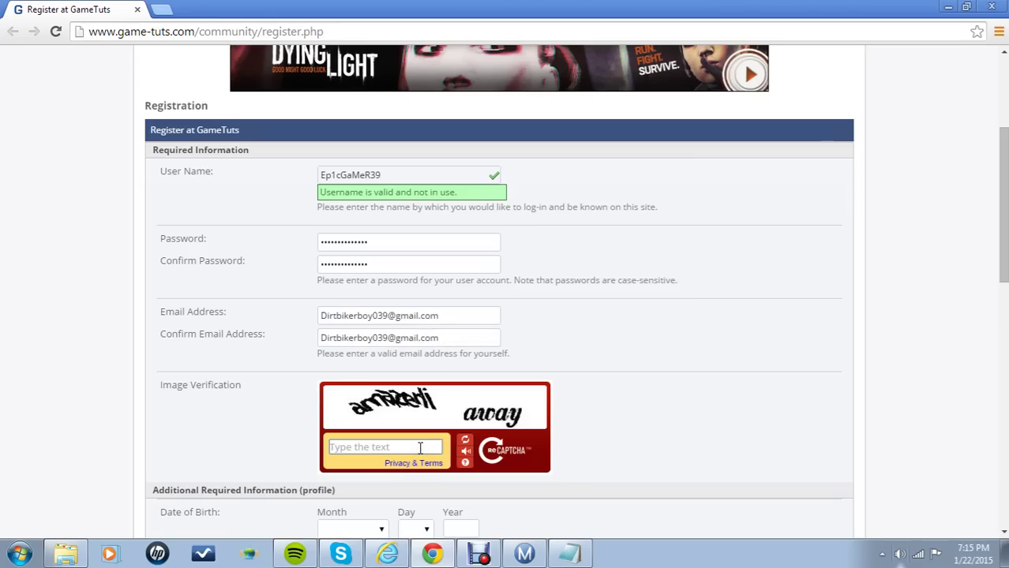
text(ama2erliaway)
scroll(354, 412, down, 5)
scroll(354, 410, up, 3)
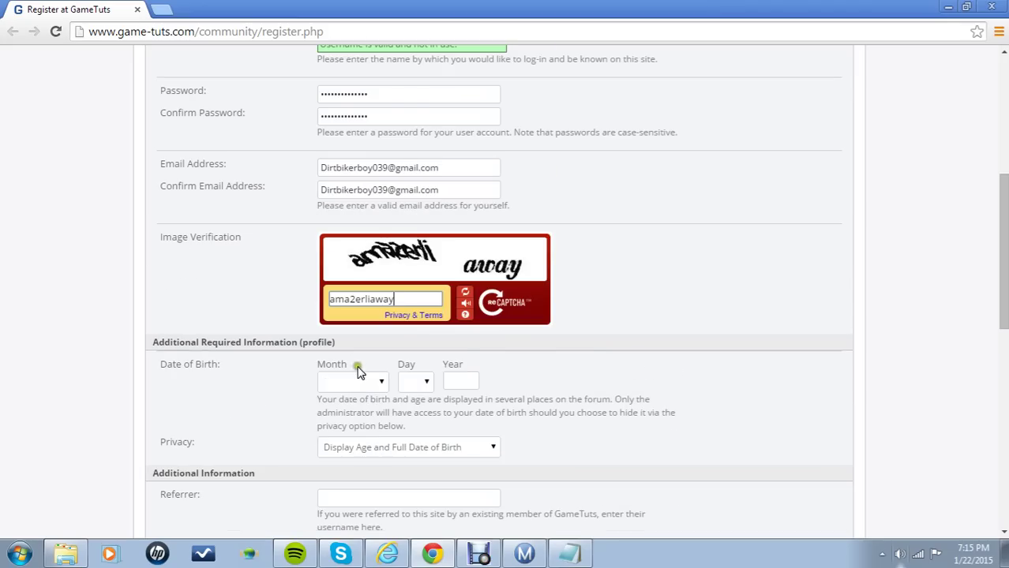
scroll(356, 366, down, 1)
click(380, 308)
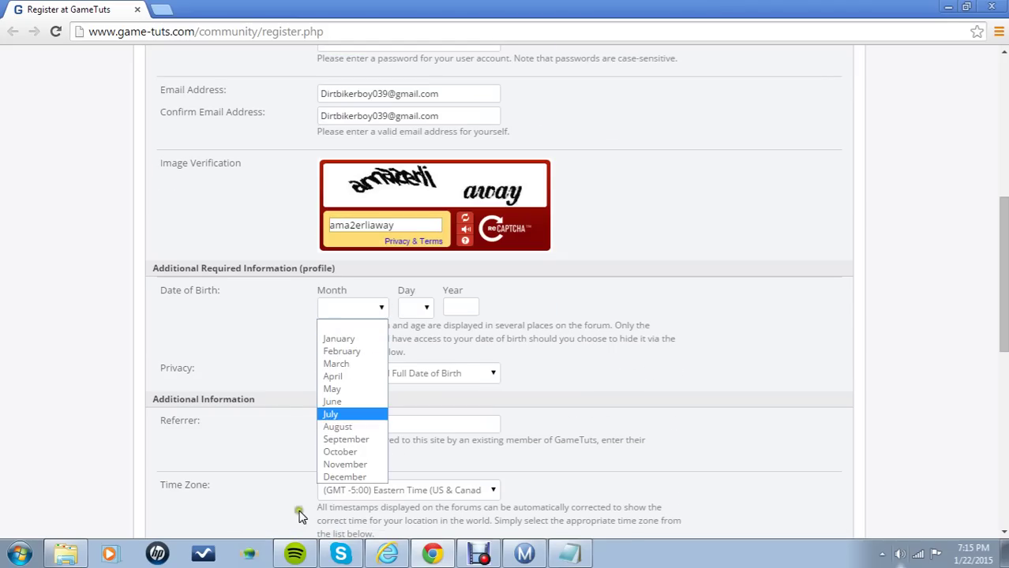
click(335, 377)
click(419, 308)
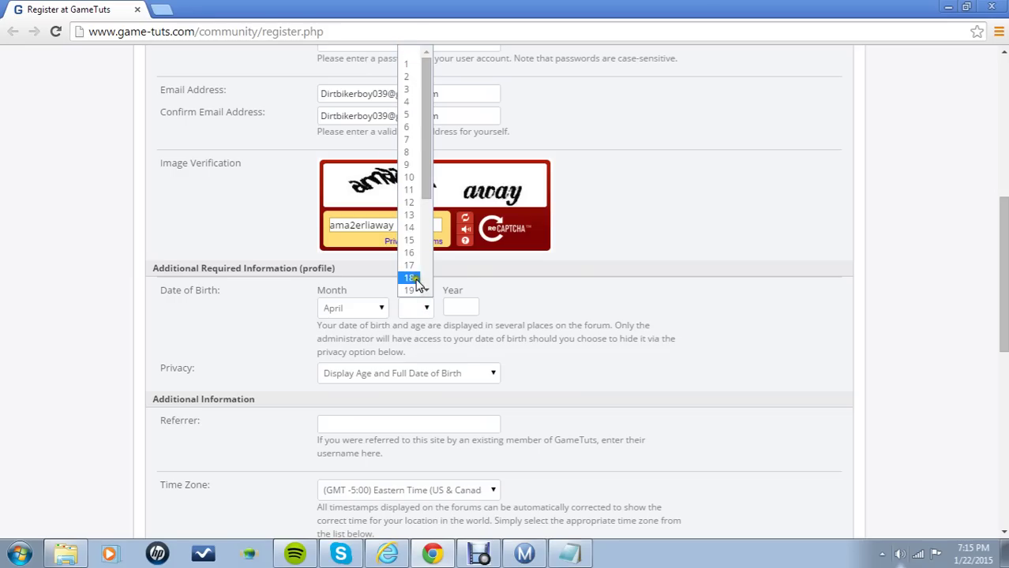
scroll(408, 280, down, 2)
click(409, 193)
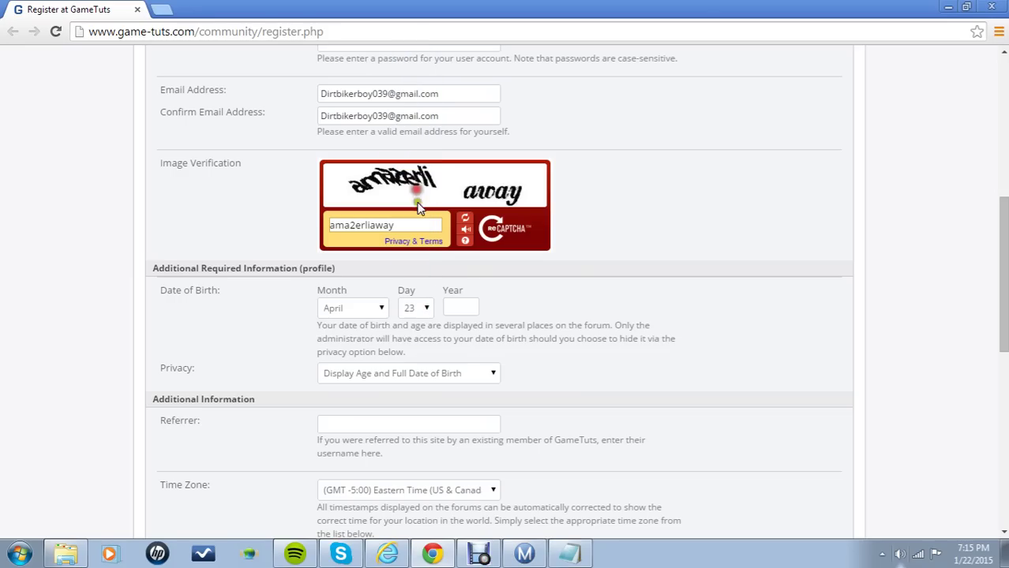
click(466, 308)
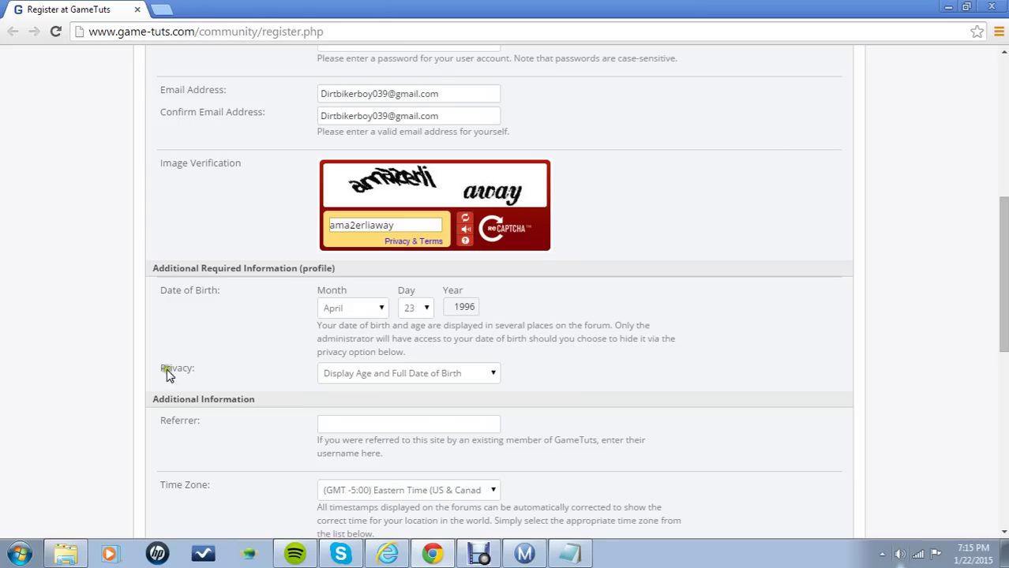
Step: Keep privacy on 'Display Age and Full Date of Birth' and review the remaining details down to the forum rules
click(419, 369)
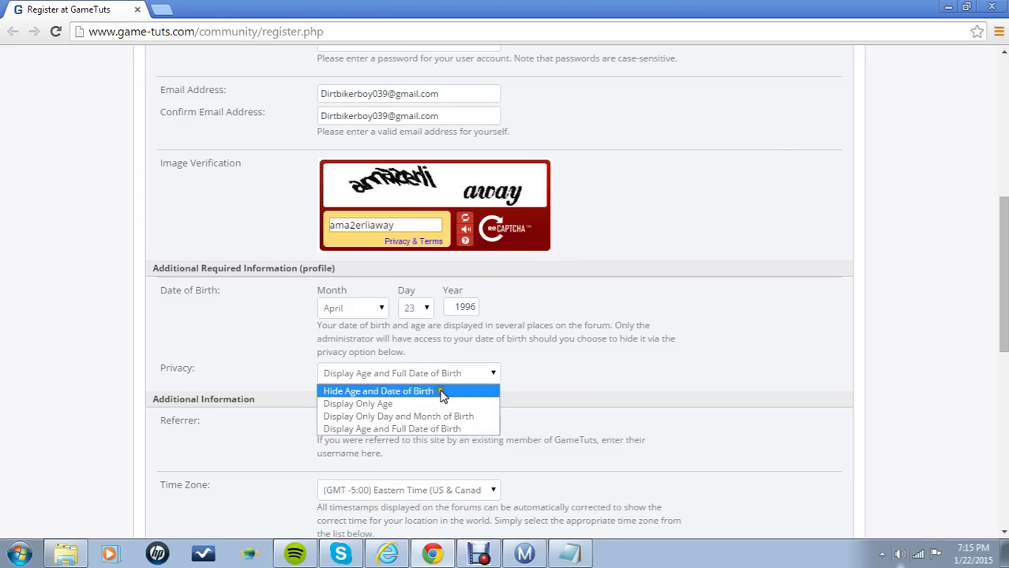
click(428, 431)
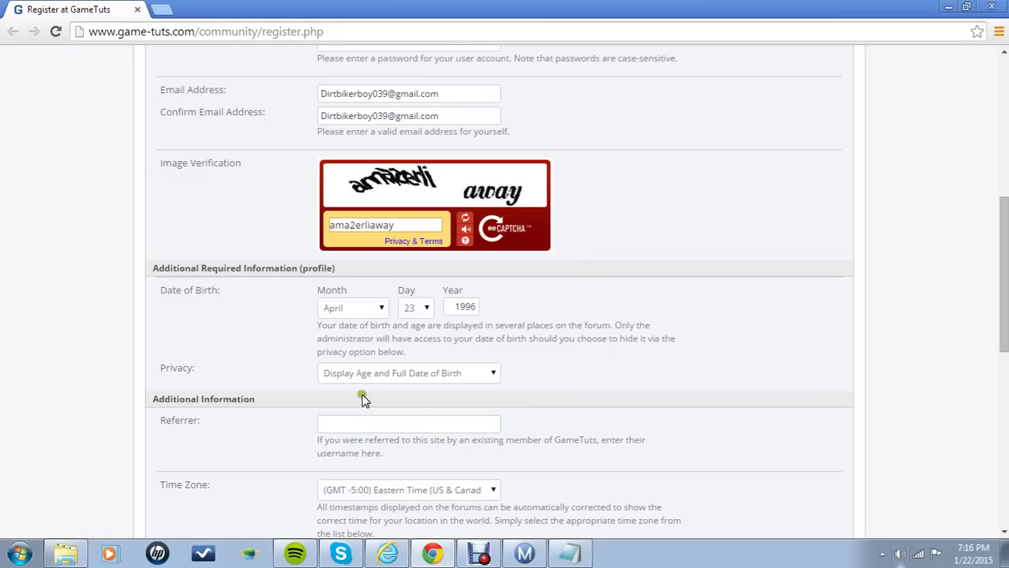
scroll(332, 420, down, 1)
scroll(332, 420, down, 1)
click(392, 278)
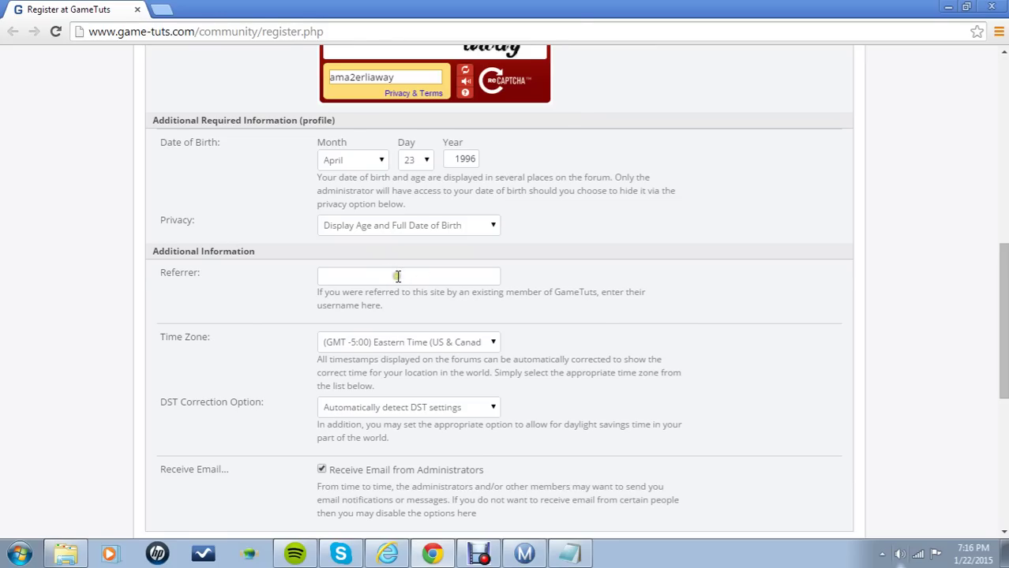
scroll(397, 276, up, 2)
scroll(394, 422, up, 3)
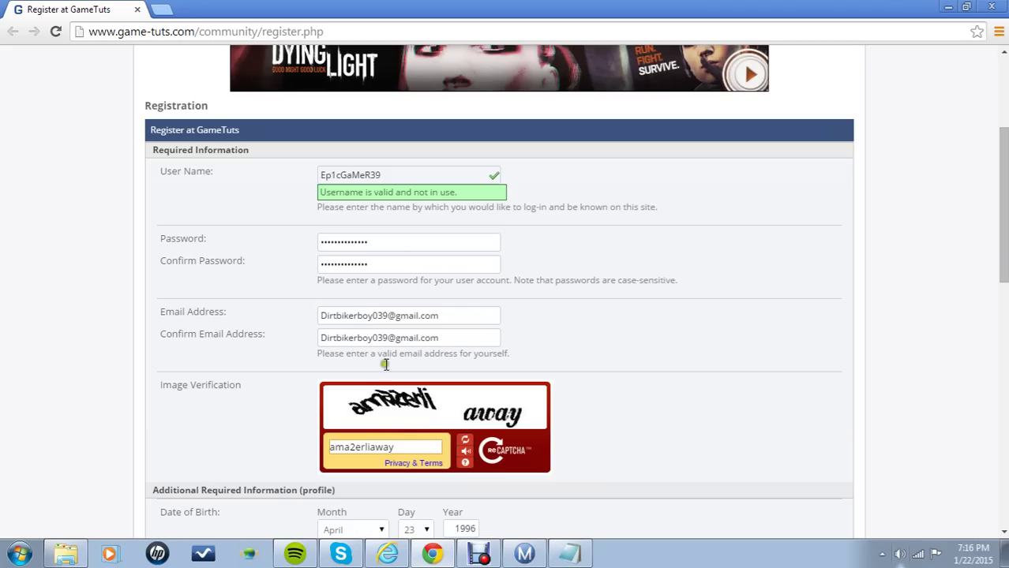
scroll(380, 177, down, 4)
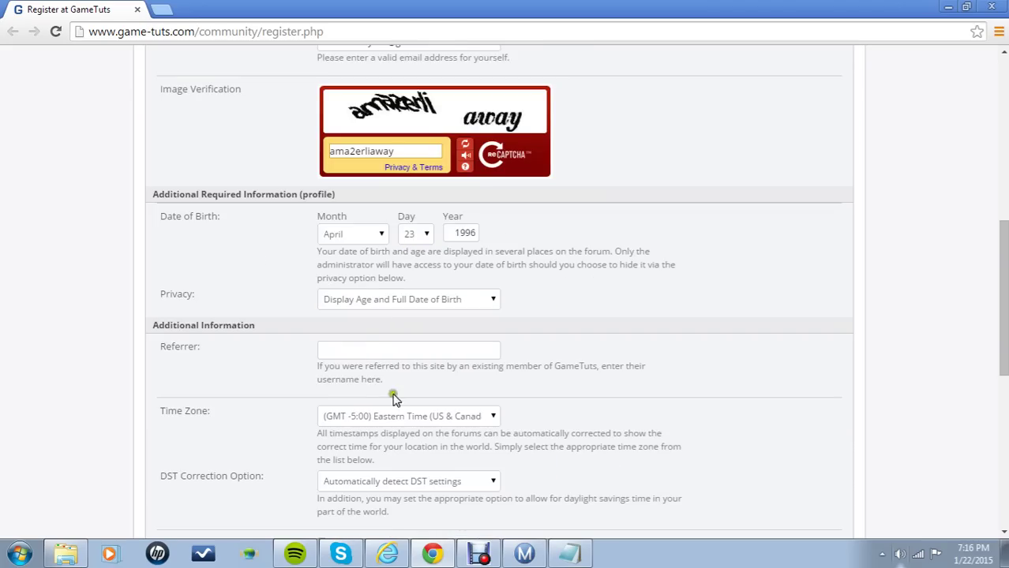
scroll(390, 395, up, 5)
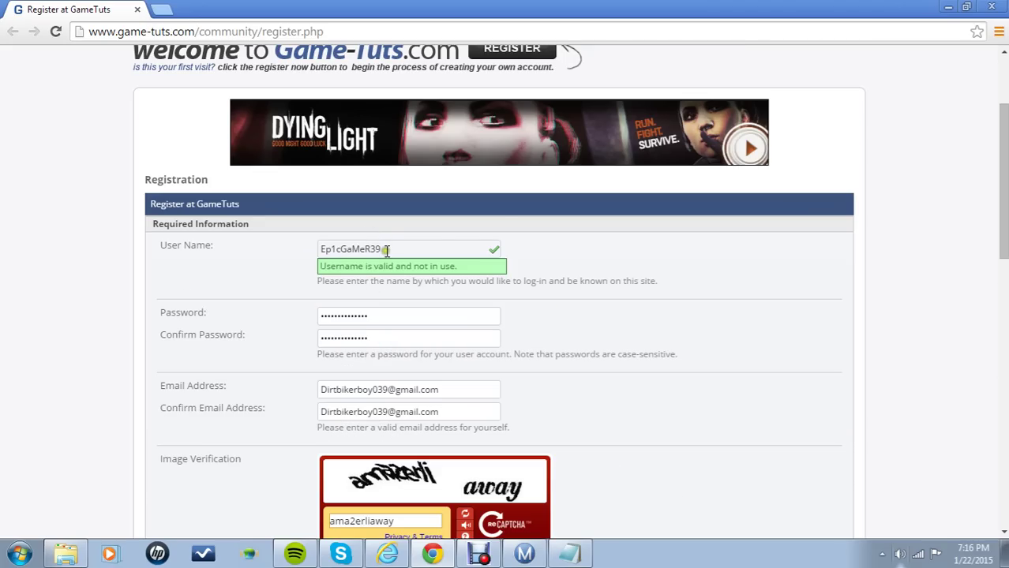
scroll(384, 246, down, 3)
scroll(384, 348, down, 2)
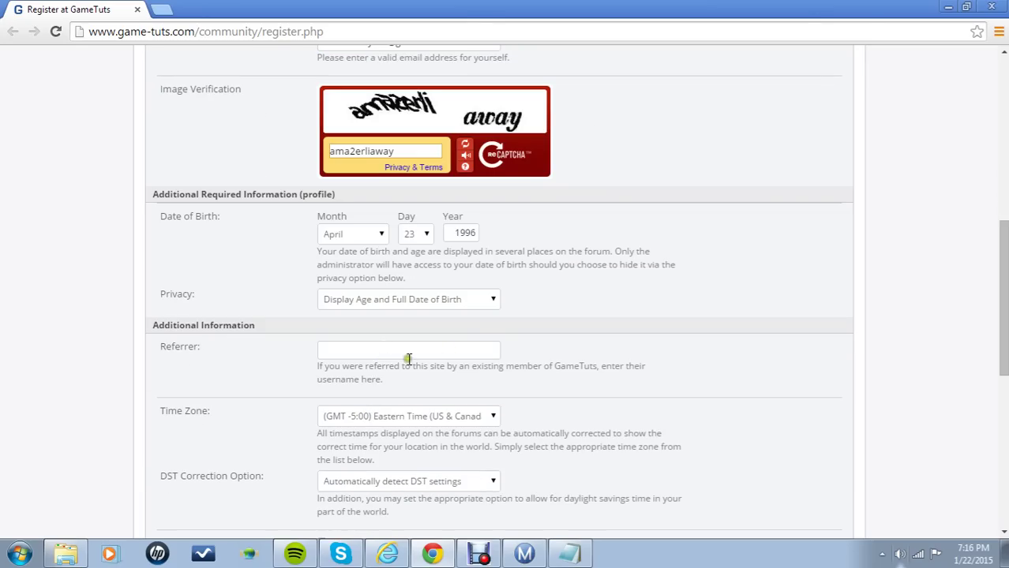
scroll(405, 466, up, 7)
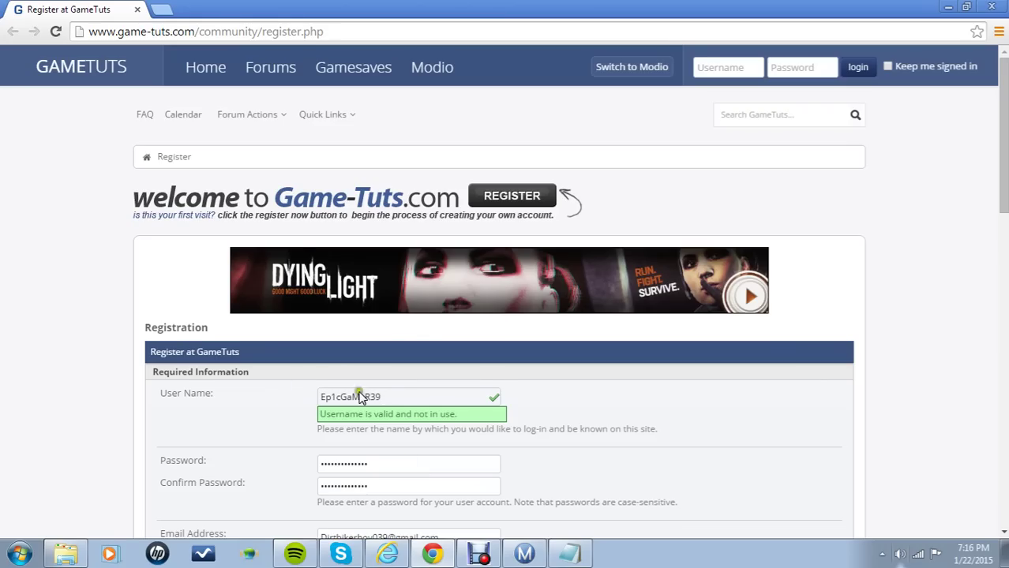
scroll(387, 391, down, 10)
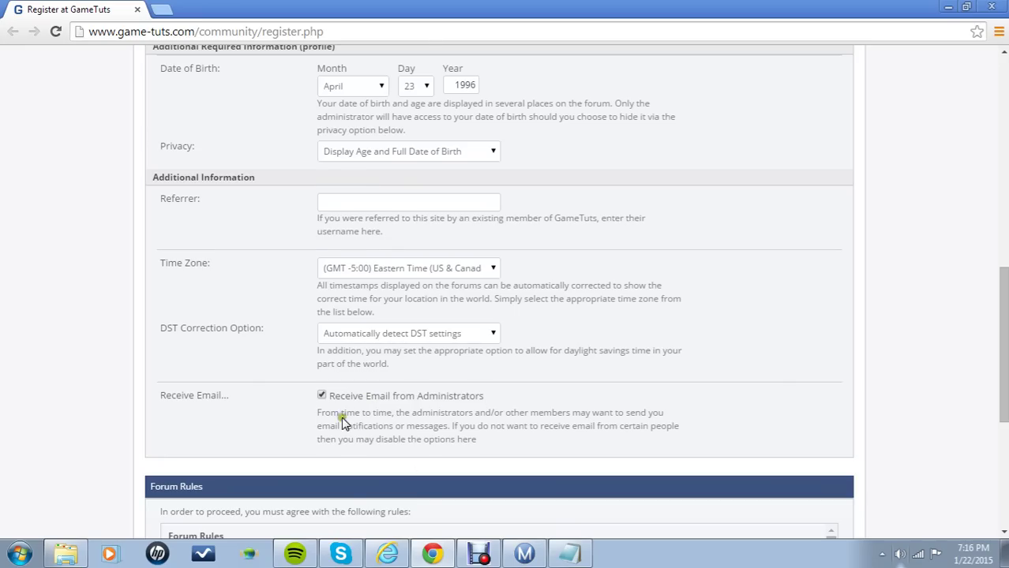
scroll(308, 406, down, 2)
Step: Read the Forum Rules, tick the GameTuts rules agreement and click Complete Registration
scroll(355, 429, down, 2)
scroll(232, 405, up, 2)
drag(831, 391, 837, 414)
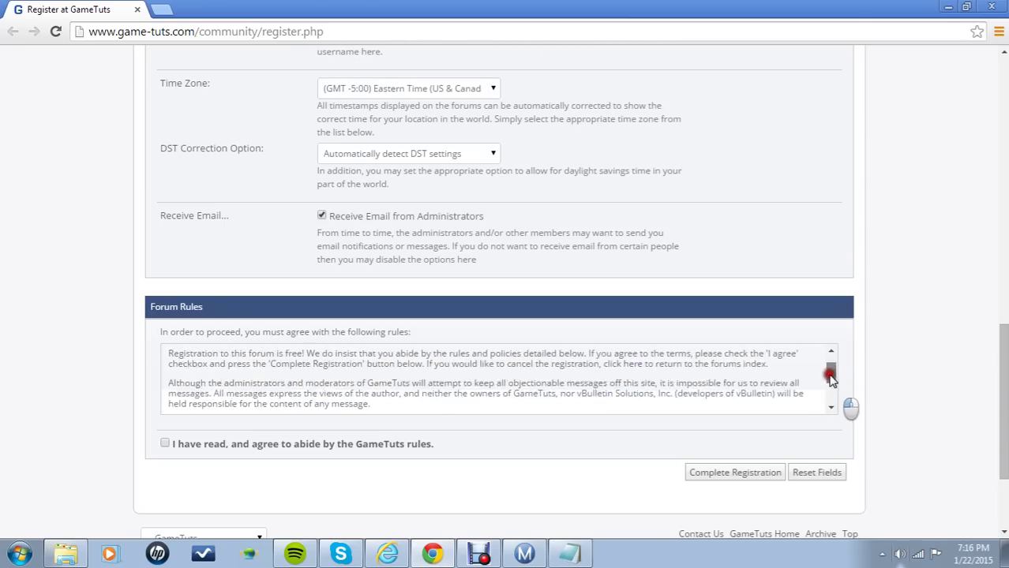
mouse_move(829, 371)
mouse_down()
mouse_move(829, 361)
mouse_move(829, 388)
mouse_move(829, 355)
mouse_up()
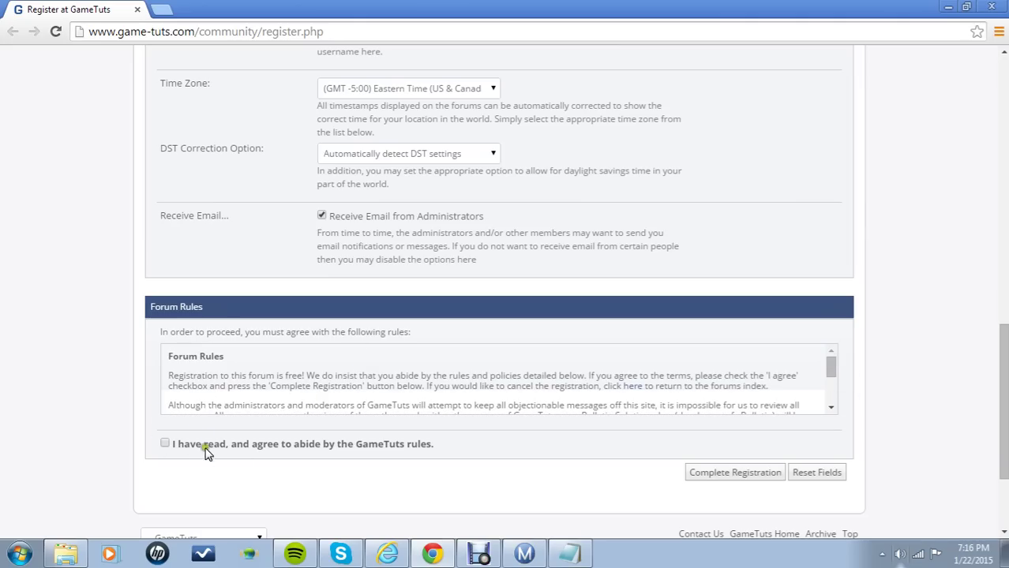
click(165, 443)
scroll(757, 473, down, 2)
scroll(745, 454, up, 2)
click(728, 473)
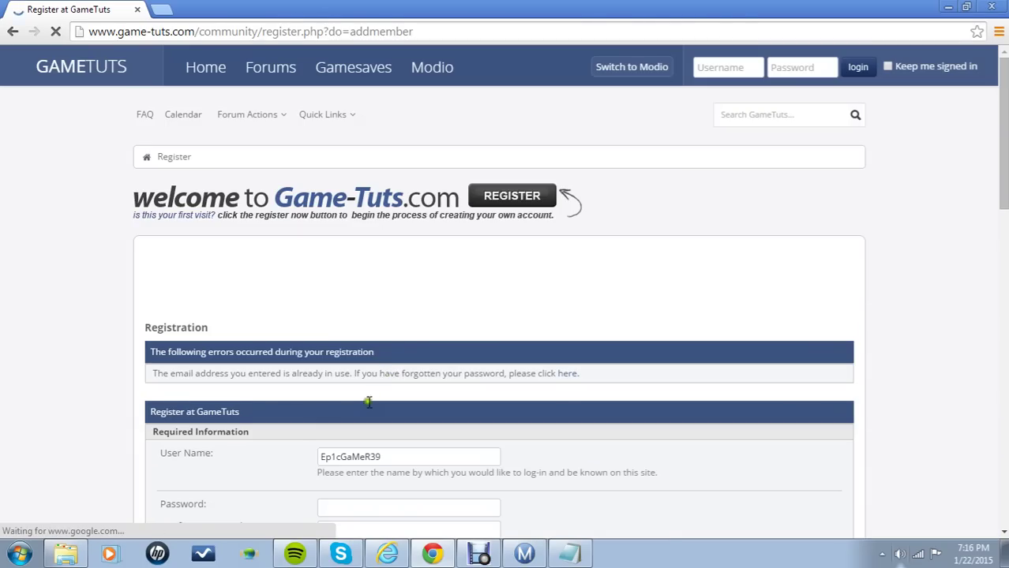
Step: Review the 'email already in use' error, visit the ad and go back, then minimise Chrome
scroll(372, 385, down, 3)
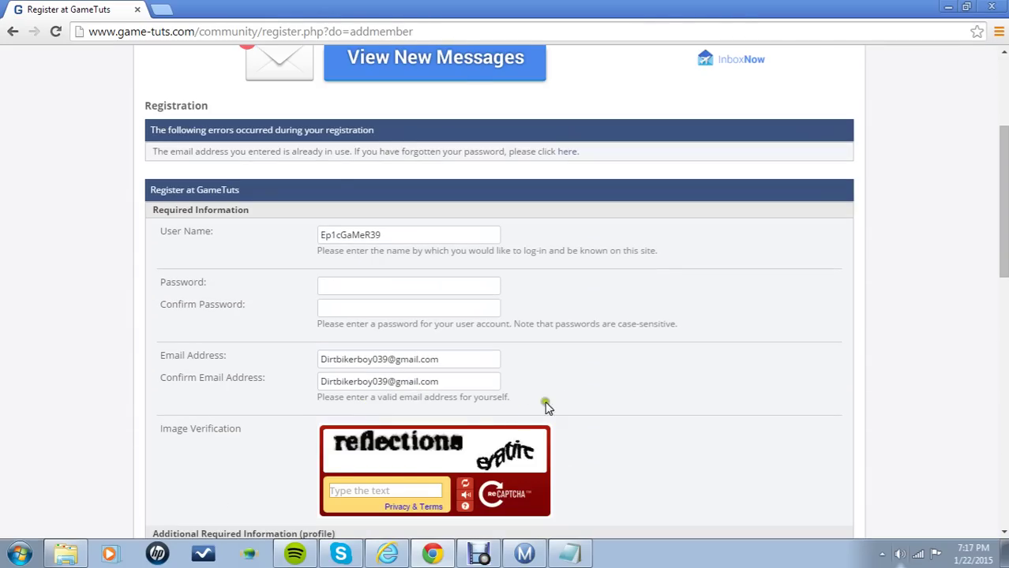
scroll(576, 383, up, 3)
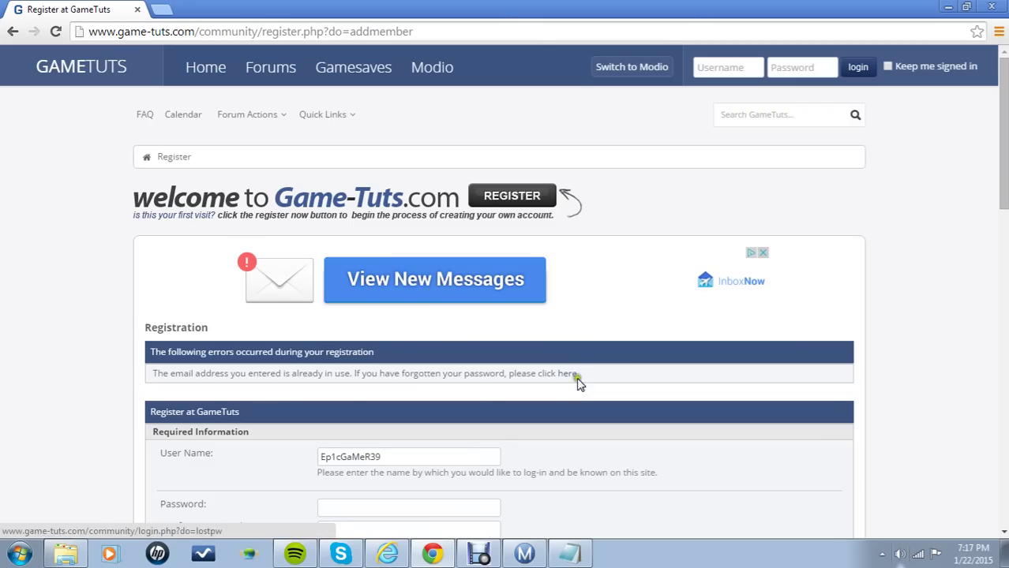
scroll(414, 367, down, 7)
scroll(414, 367, down, 7)
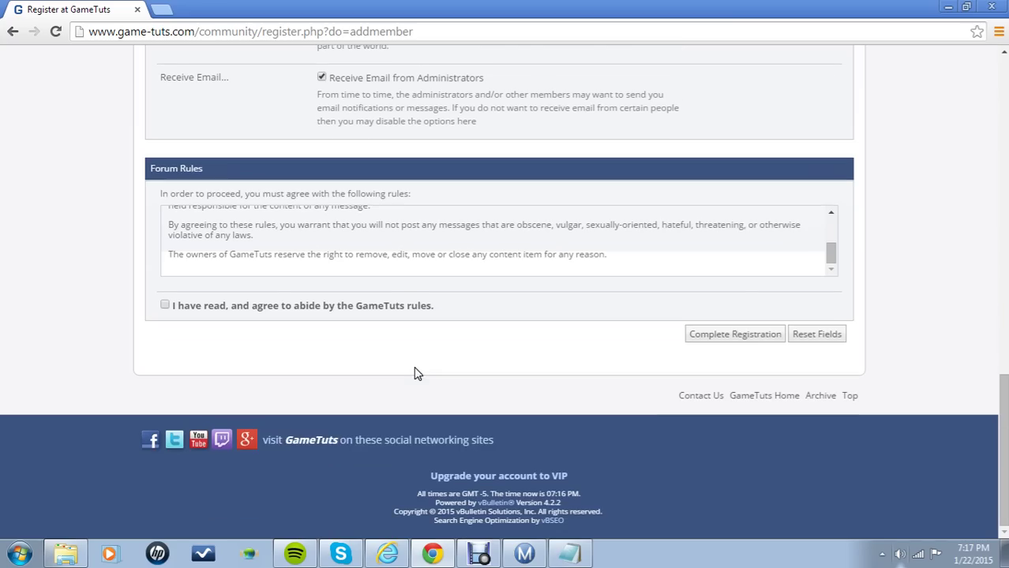
scroll(414, 367, up, 3)
scroll(413, 367, up, 5)
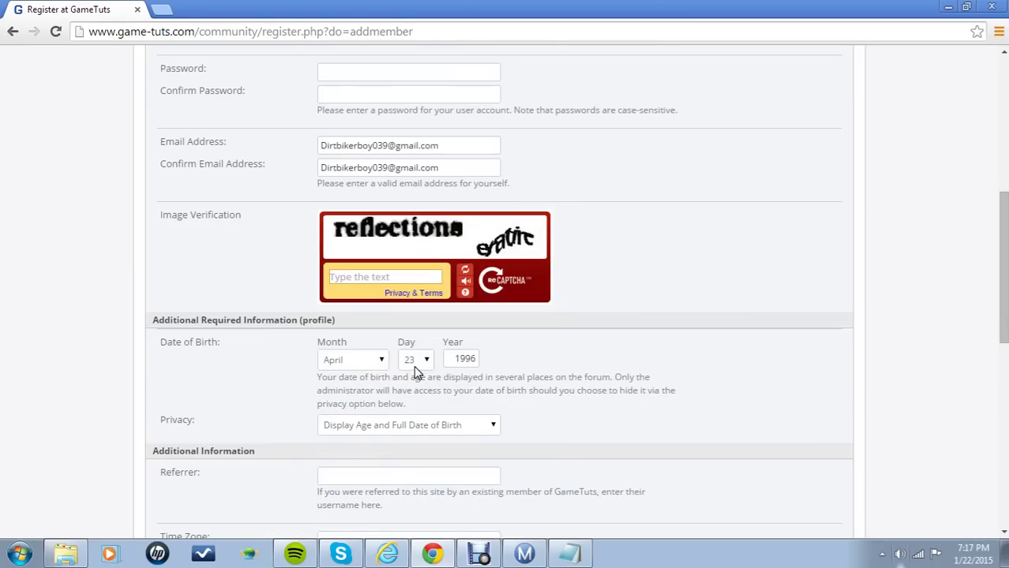
scroll(413, 367, up, 6)
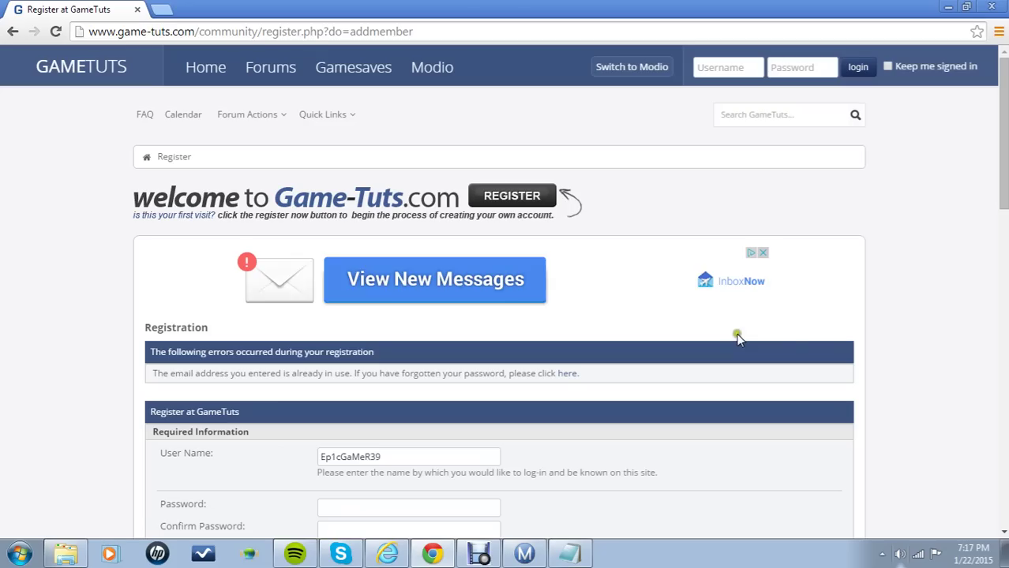
click(507, 288)
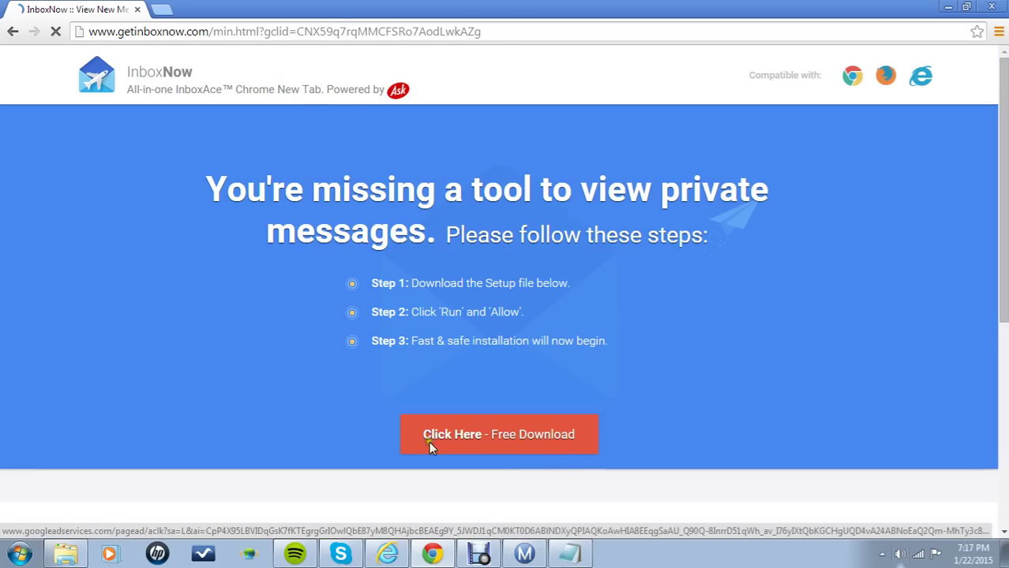
click(13, 33)
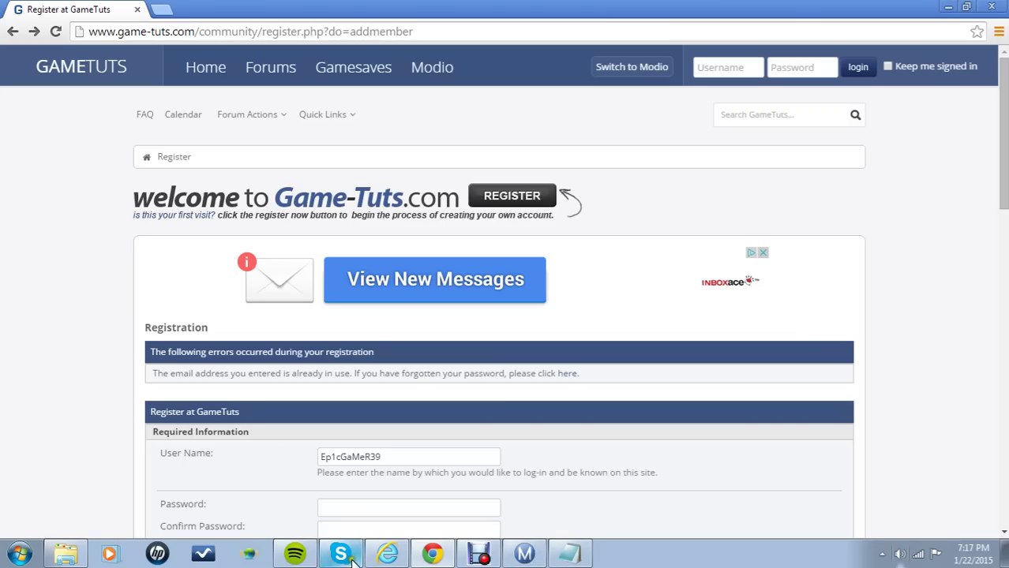
click(432, 555)
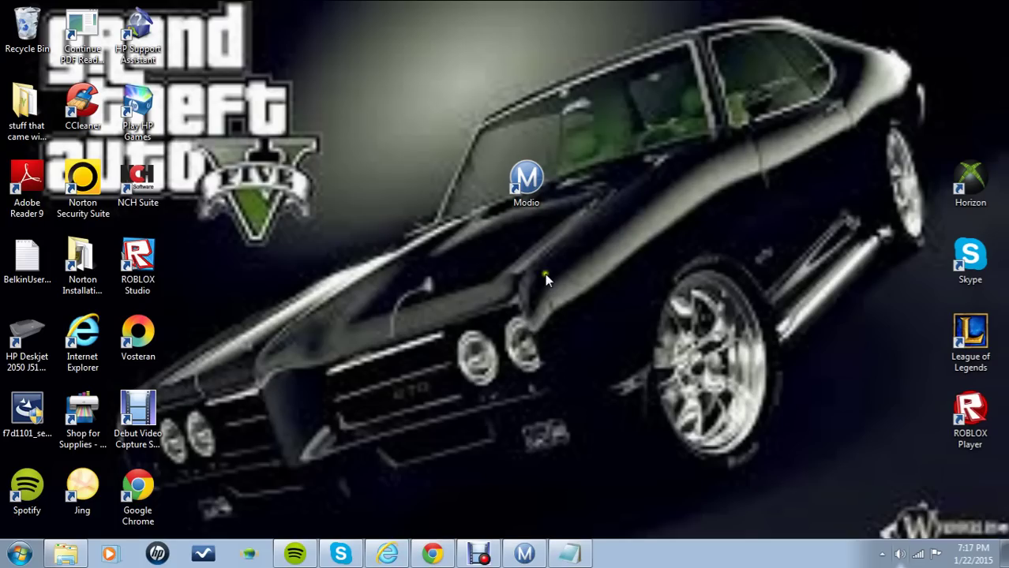
Step: Restore the Modio window and open, then dismiss, its sign-in panel
click(542, 194)
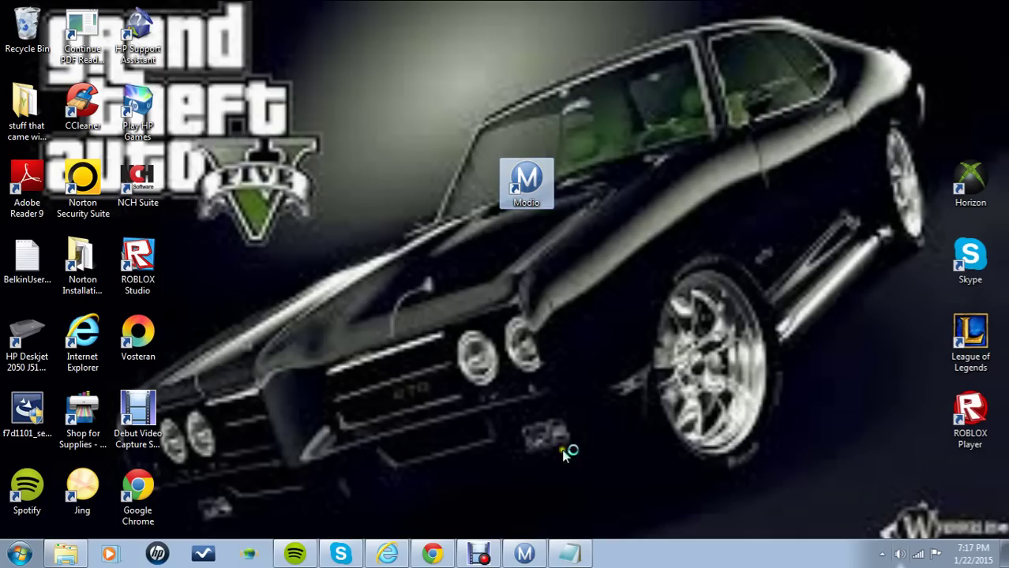
click(525, 554)
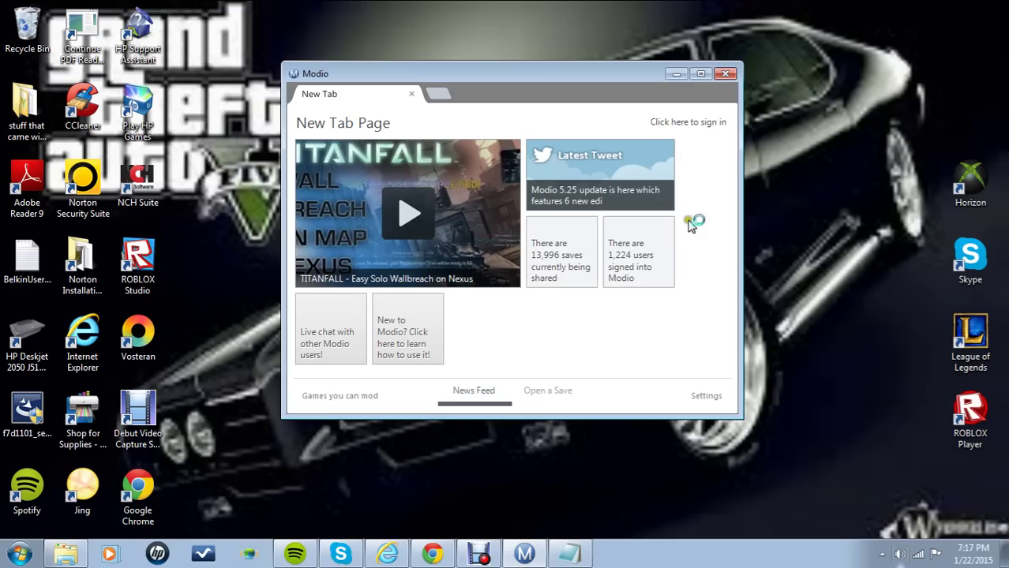
click(705, 123)
click(677, 174)
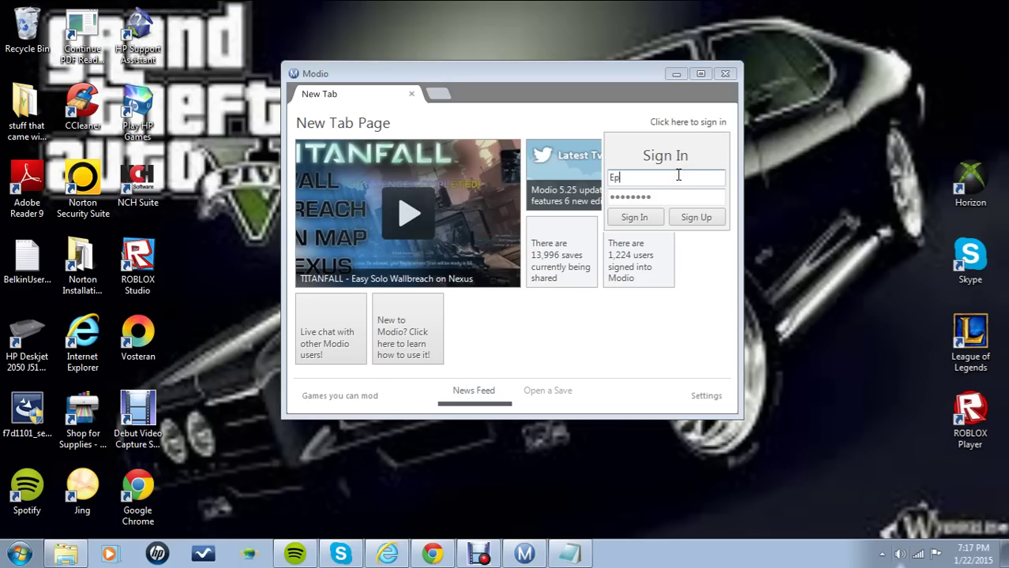
key(Return)
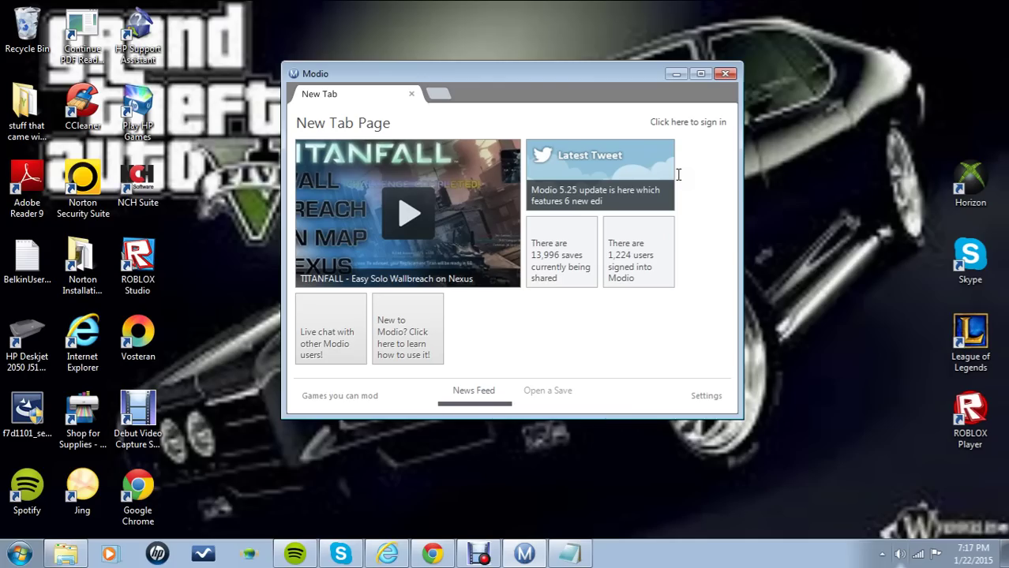
Step: Complete the account username, re-enter the password and submit with Sign In
click(709, 125)
click(642, 178)
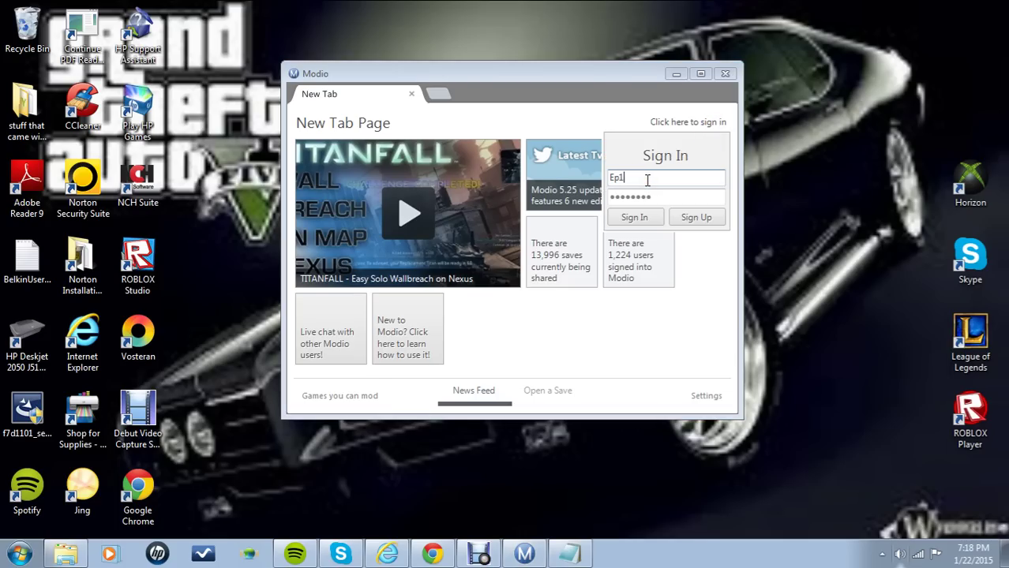
text(cGaMeR39)
click(662, 199)
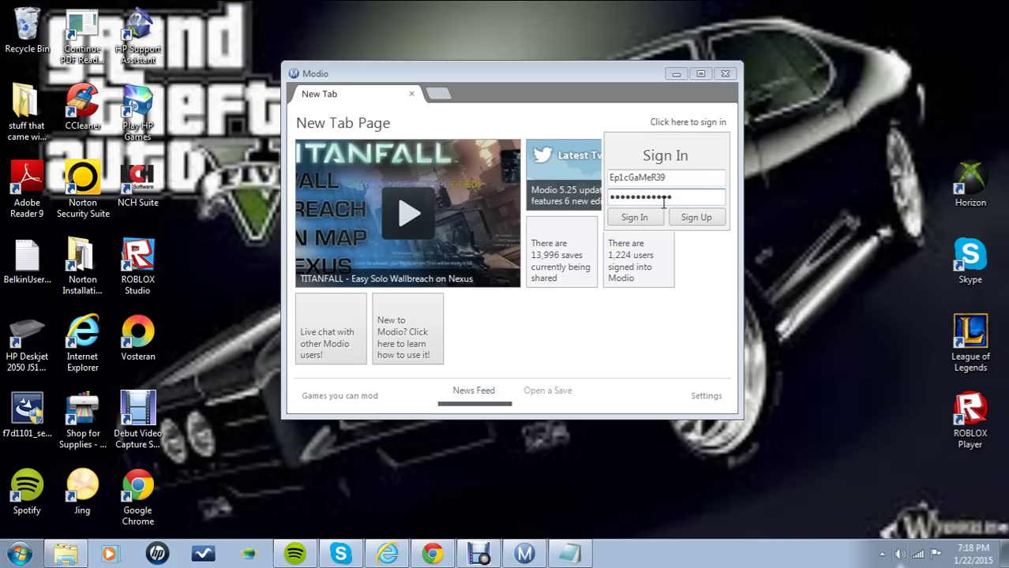
click(651, 217)
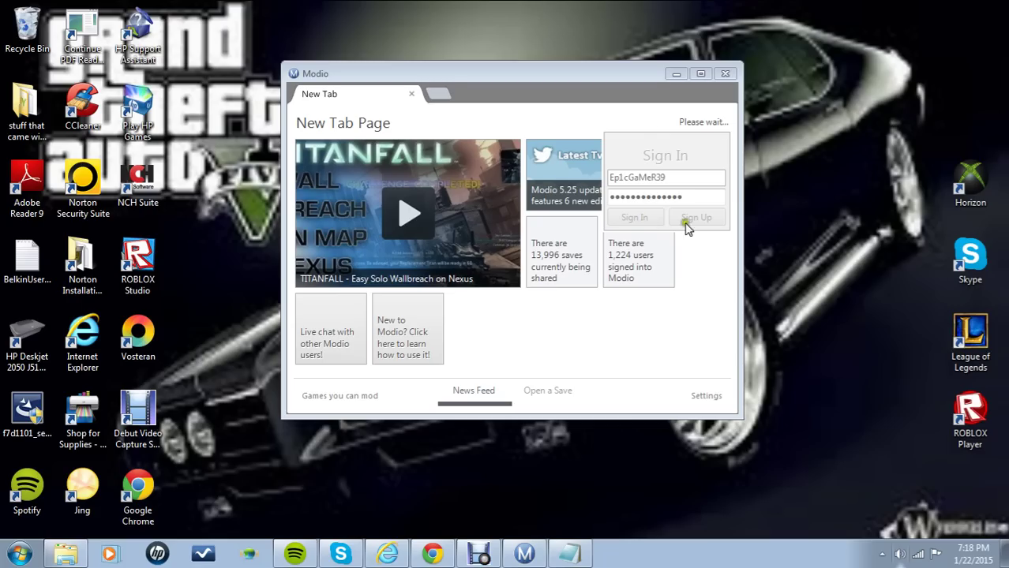
Step: Maximize Modio and retry signing in, dismissing both incorrect username or password errors
click(700, 73)
click(614, 319)
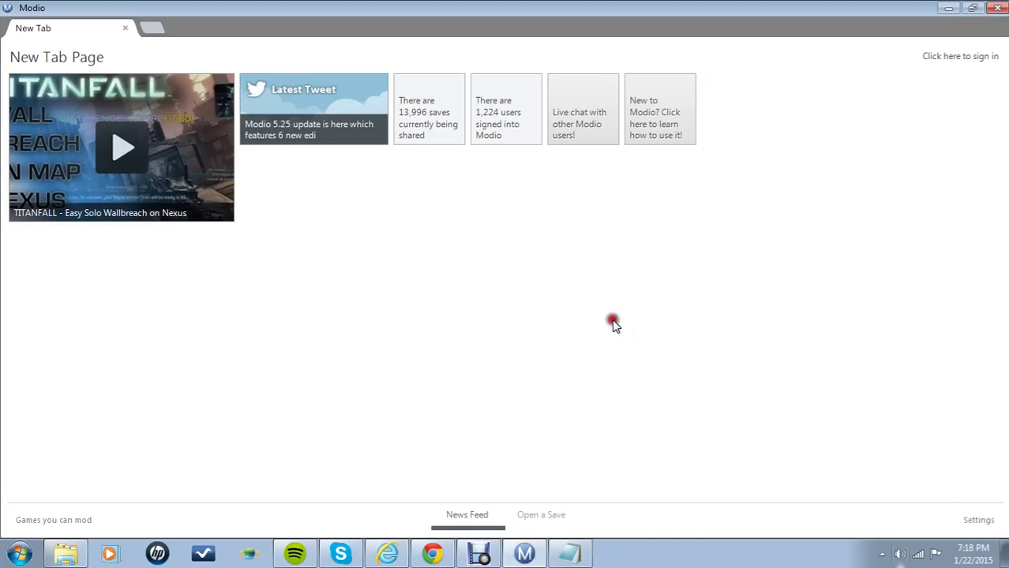
click(945, 59)
click(961, 134)
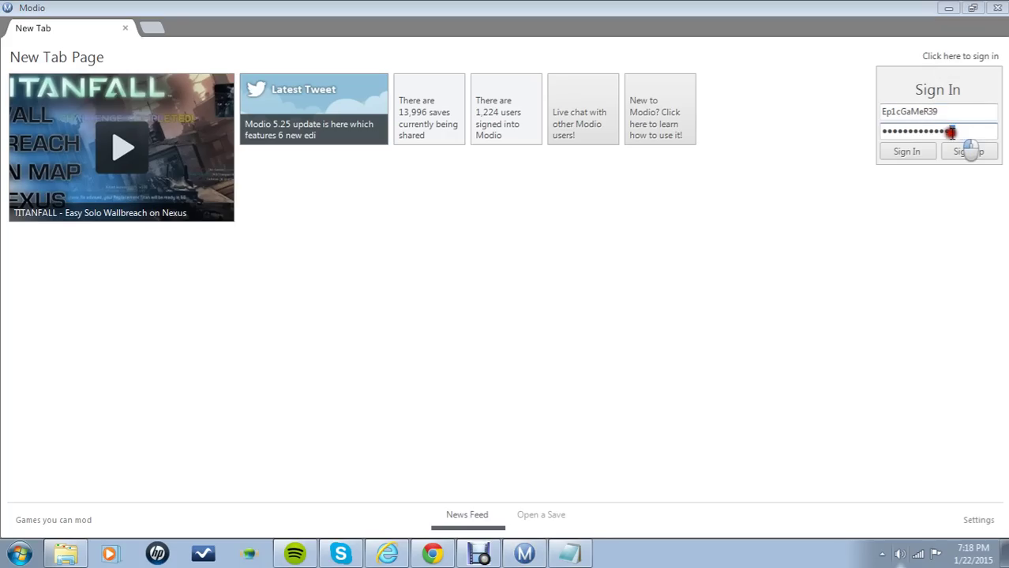
drag(953, 131, 938, 132)
click(934, 152)
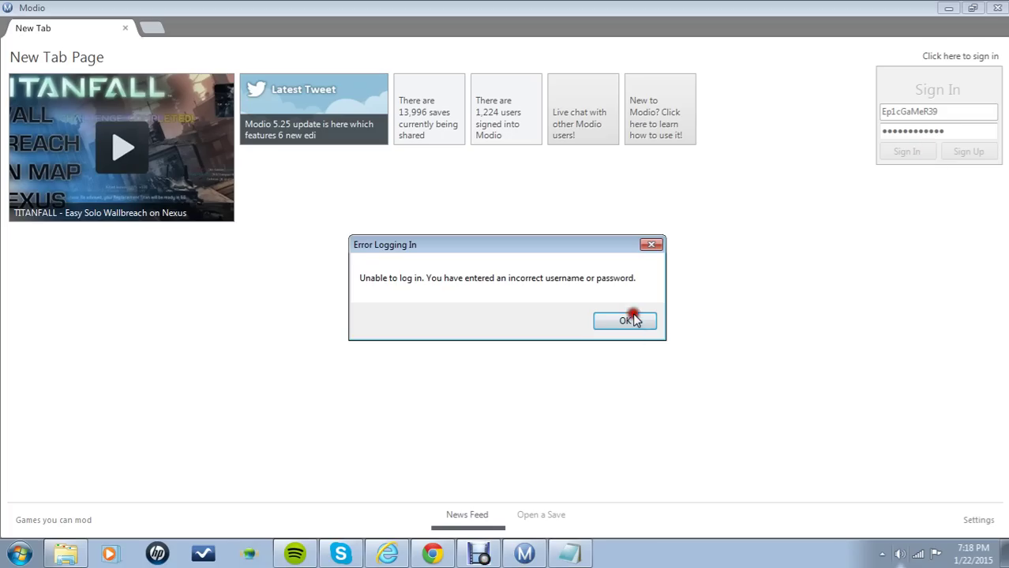
click(645, 321)
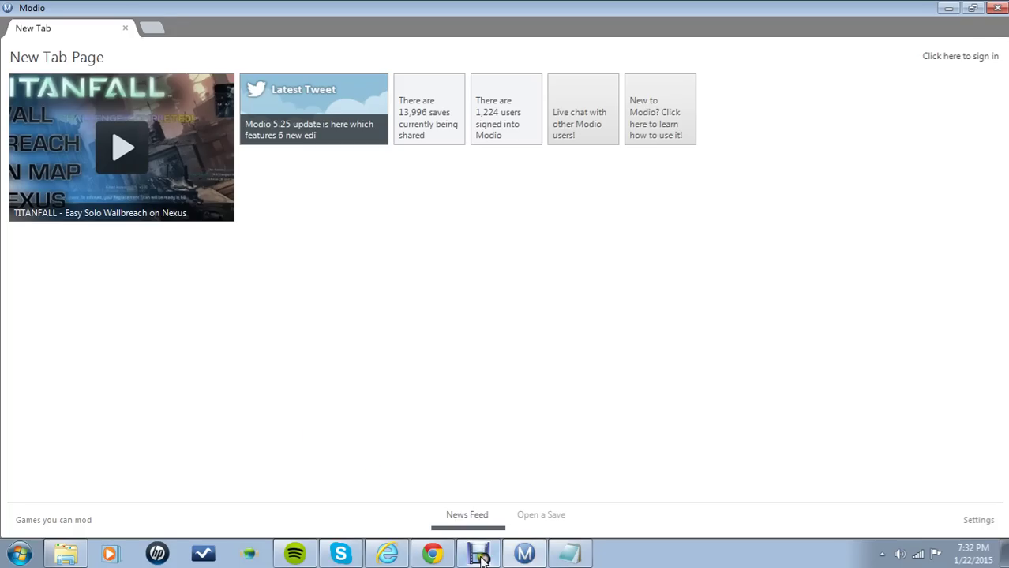
Step: Restore Modio, reopen the sign-in panel and clear the saved e-mail address
click(524, 554)
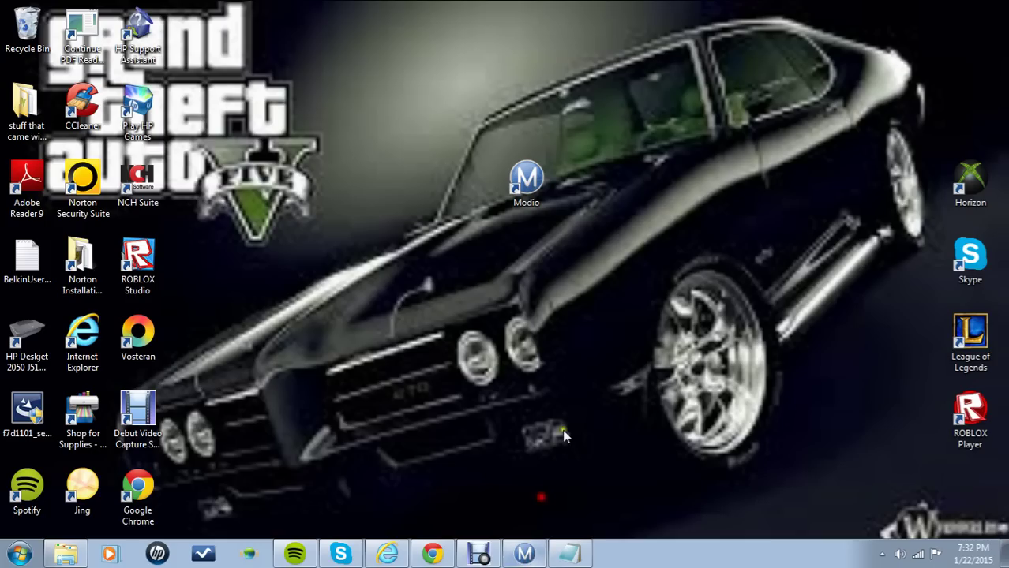
click(524, 554)
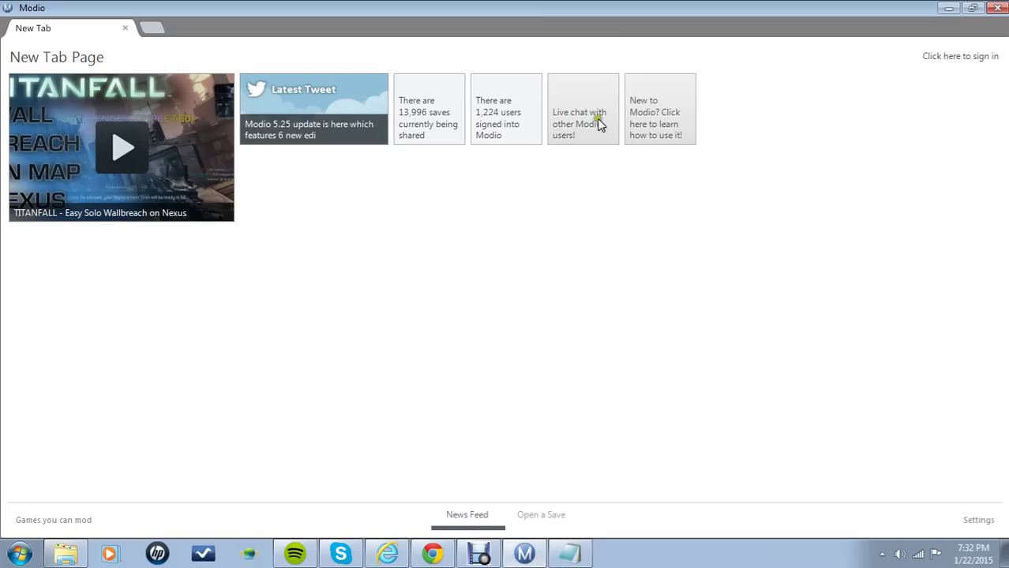
click(937, 56)
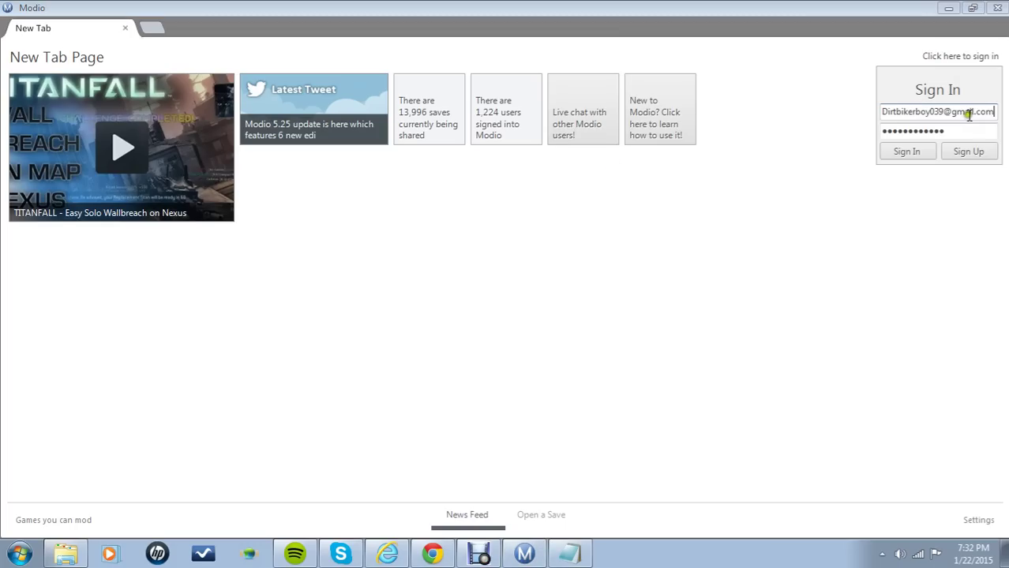
key(BackSpace)
key(BackSpace)
key(BackSpace)
key(BackSpace)
key(BackSpace)
key(BackSpace)
key(BackSpace)
key(BackSpace)
key(BackSpace)
key(BackSpace)
key(BackSpace)
key(BackSpace)
key(BackSpace)
key(BackSpace)
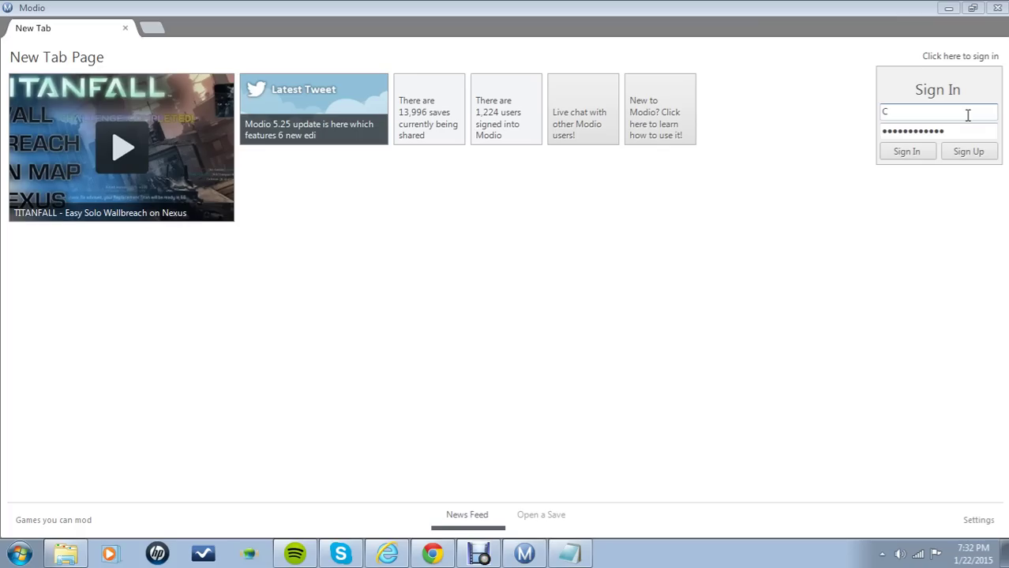
key(BackSpace)
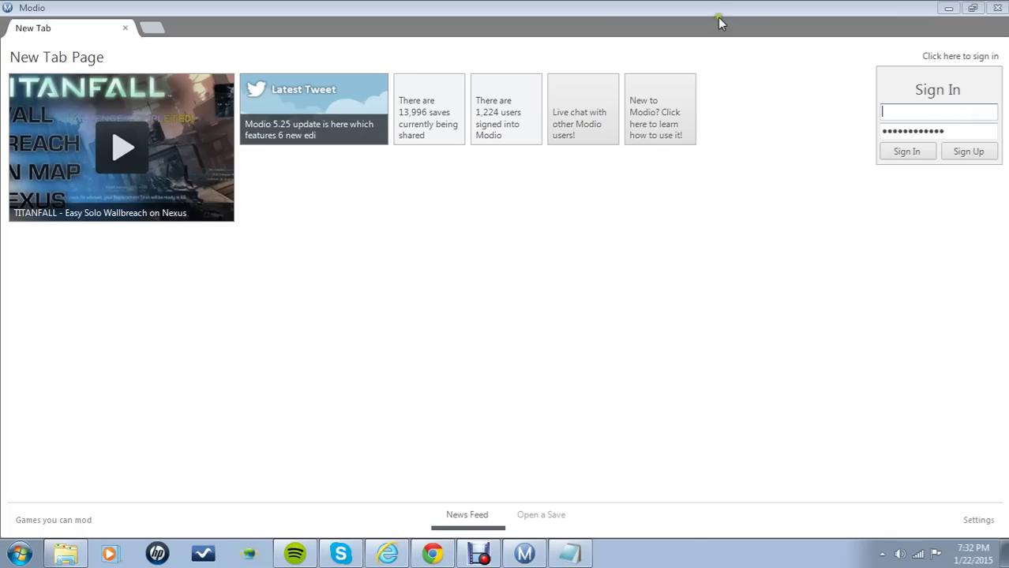
Step: Paste the account e-mail, replace the old password with the new one, and sign in
right_click(892, 109)
click(876, 174)
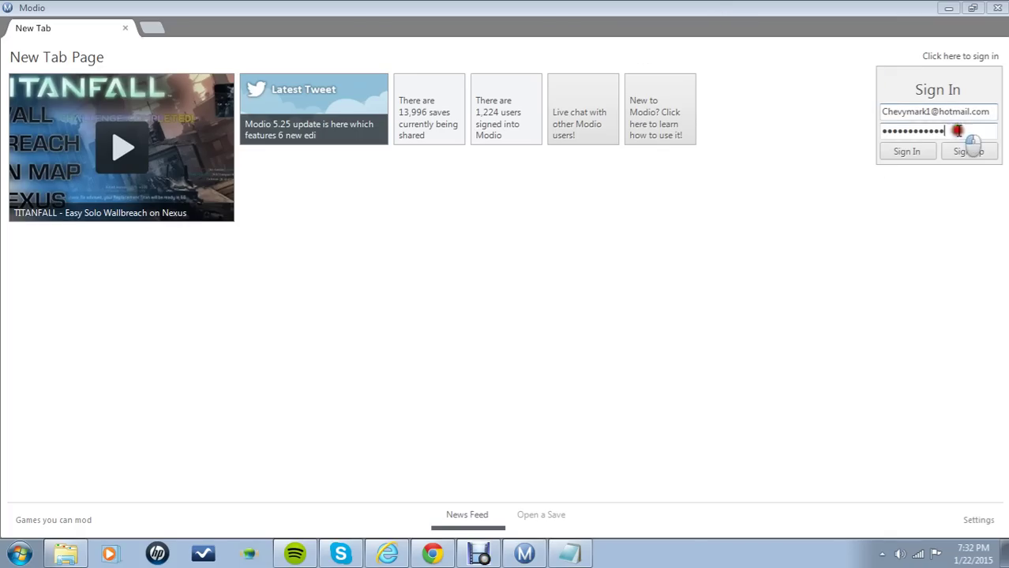
drag(961, 136, 881, 145)
key(BackSpace)
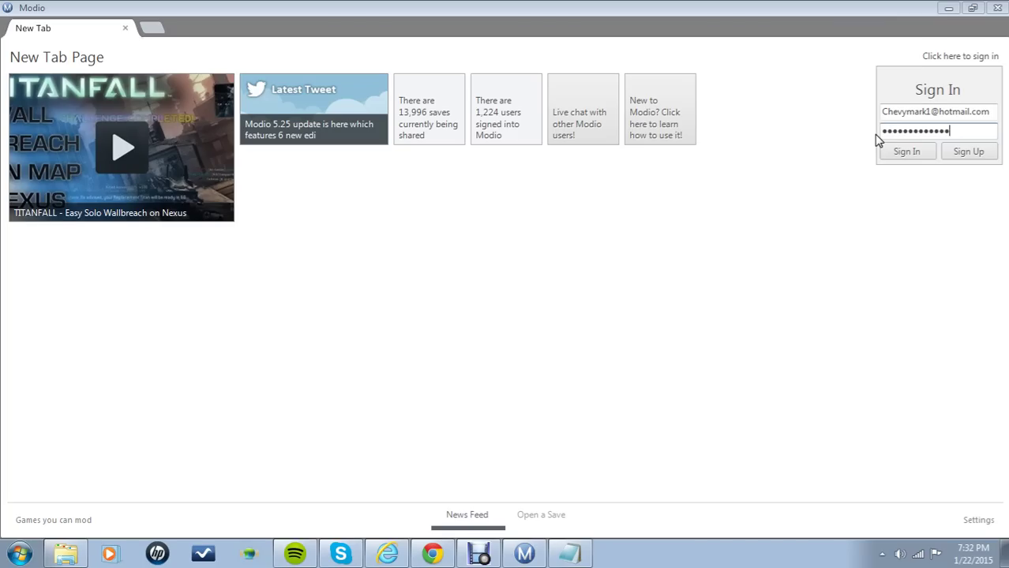
click(915, 153)
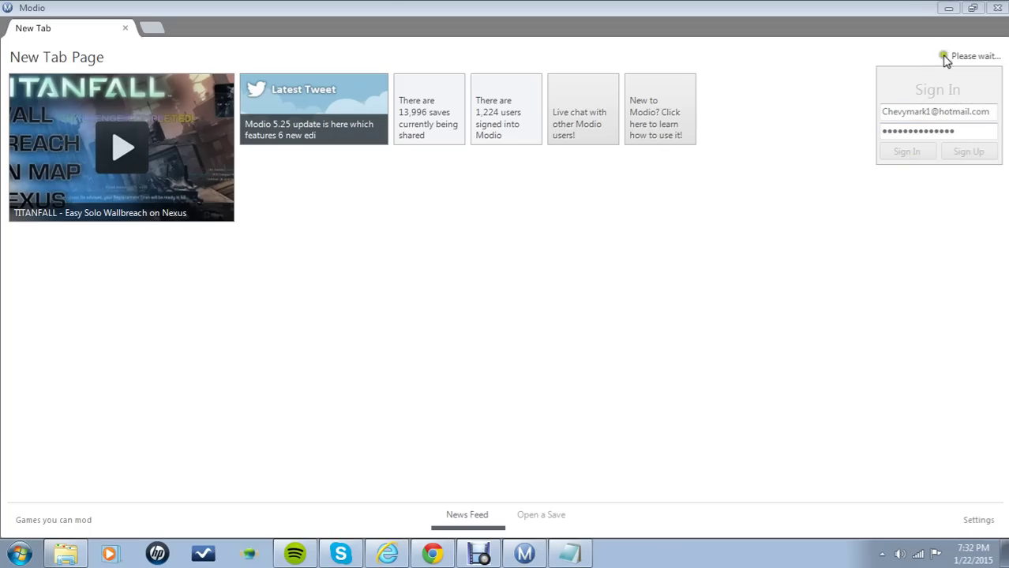
click(479, 556)
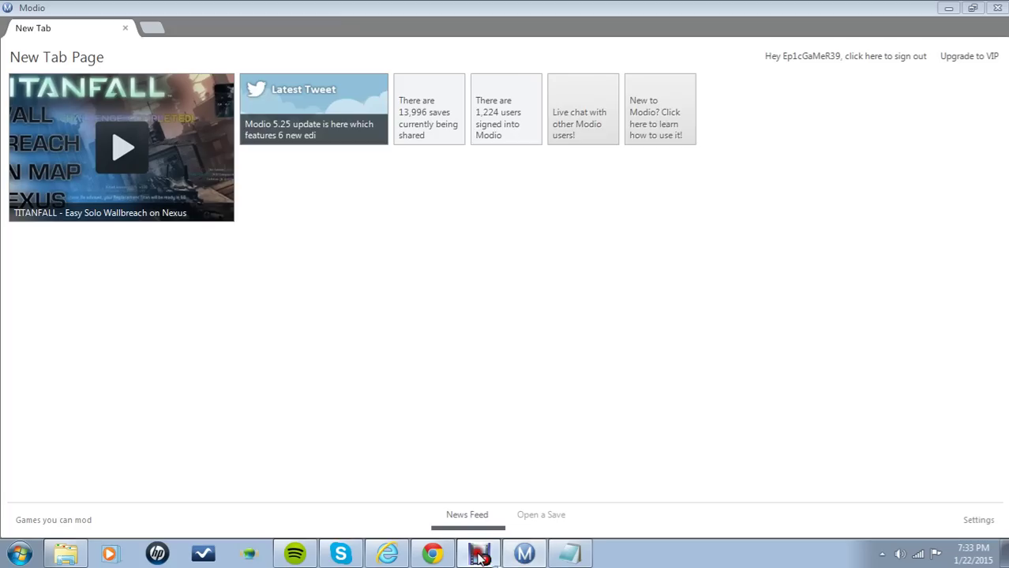
click(479, 556)
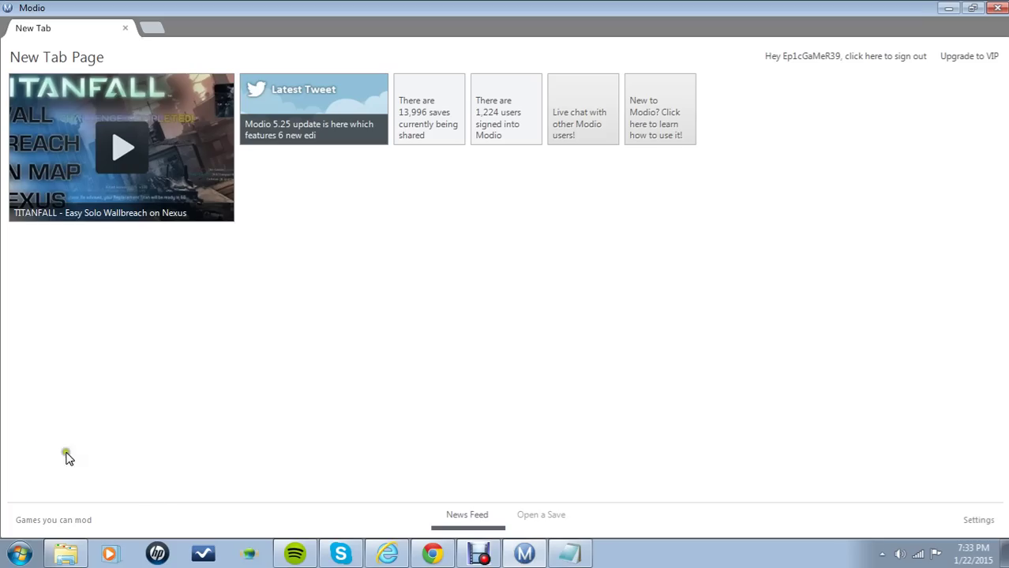
Step: Browse the USB stick's Xbox profile, past COD: Black Ops II, to open Midnight Club: LA's Photo Album save
click(539, 517)
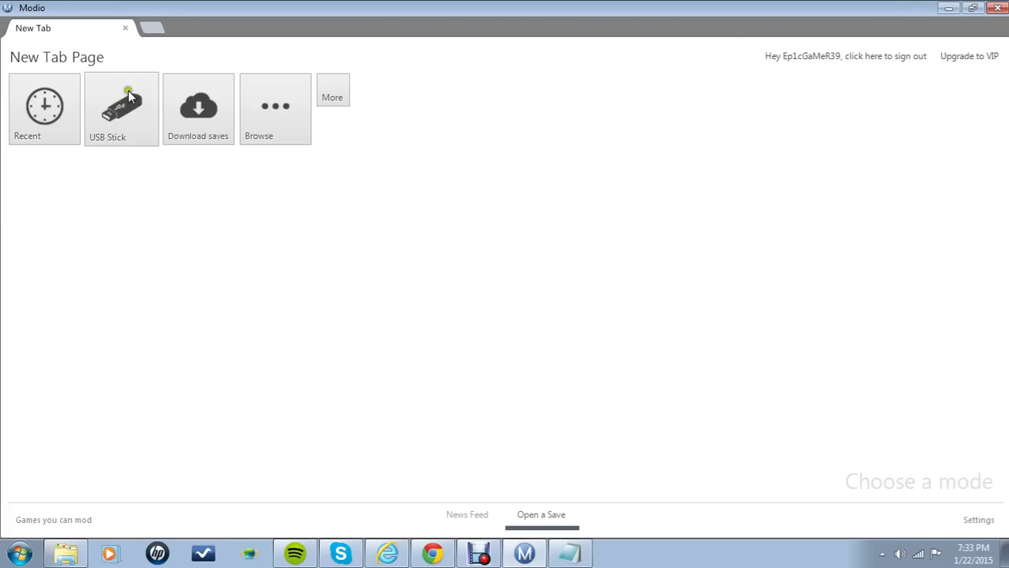
click(140, 144)
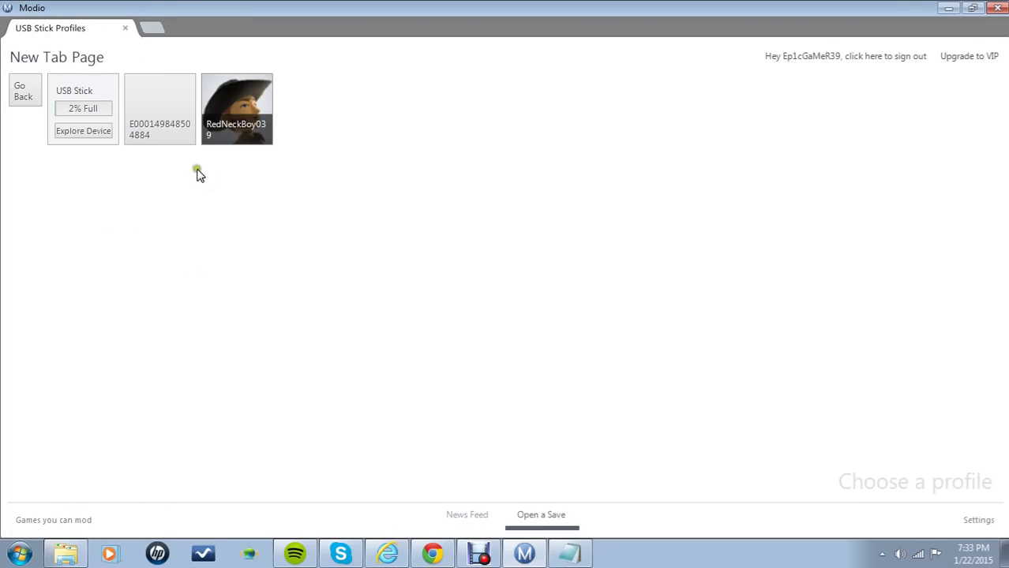
click(241, 139)
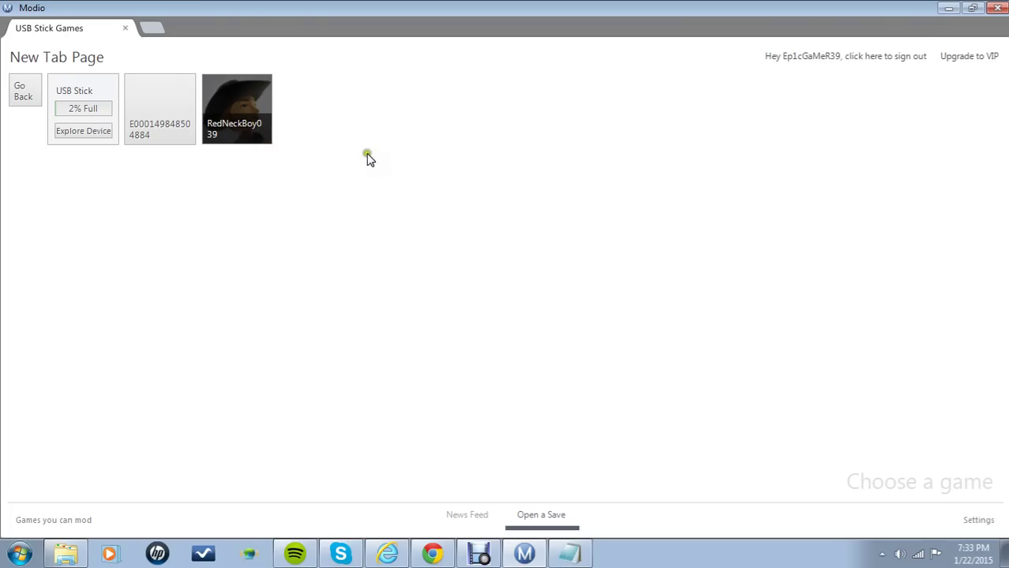
click(258, 130)
click(367, 202)
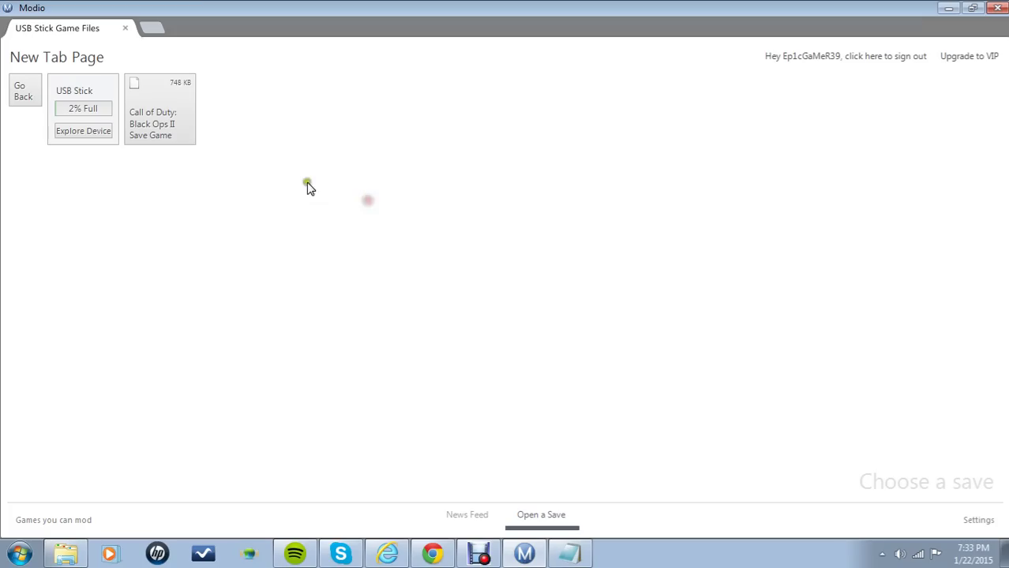
click(96, 111)
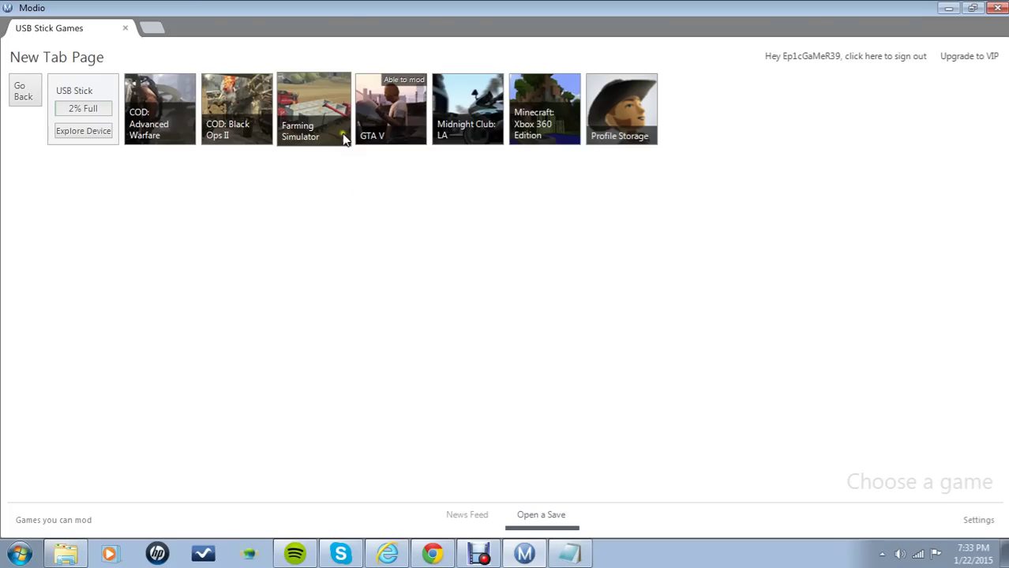
click(480, 116)
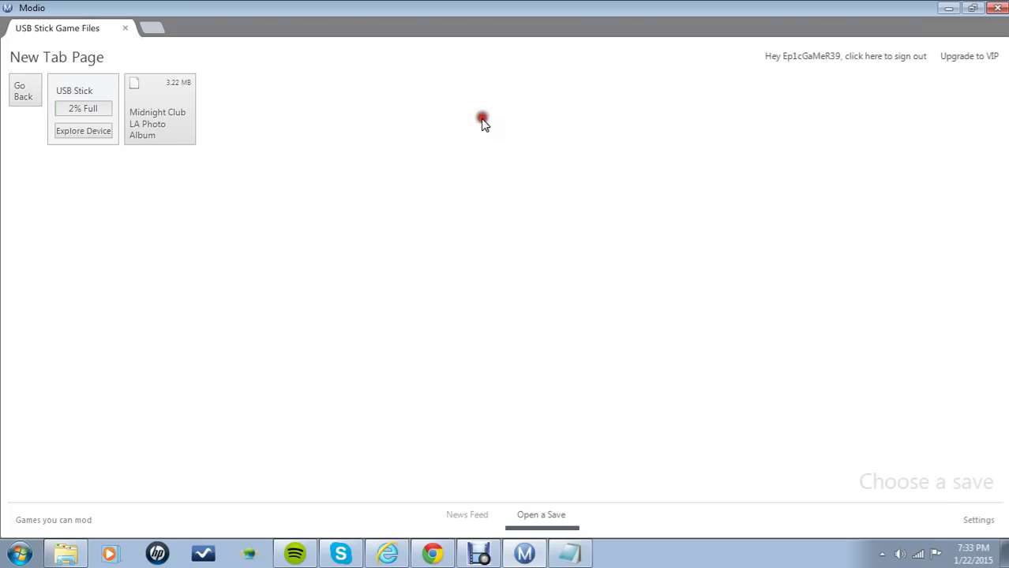
click(162, 133)
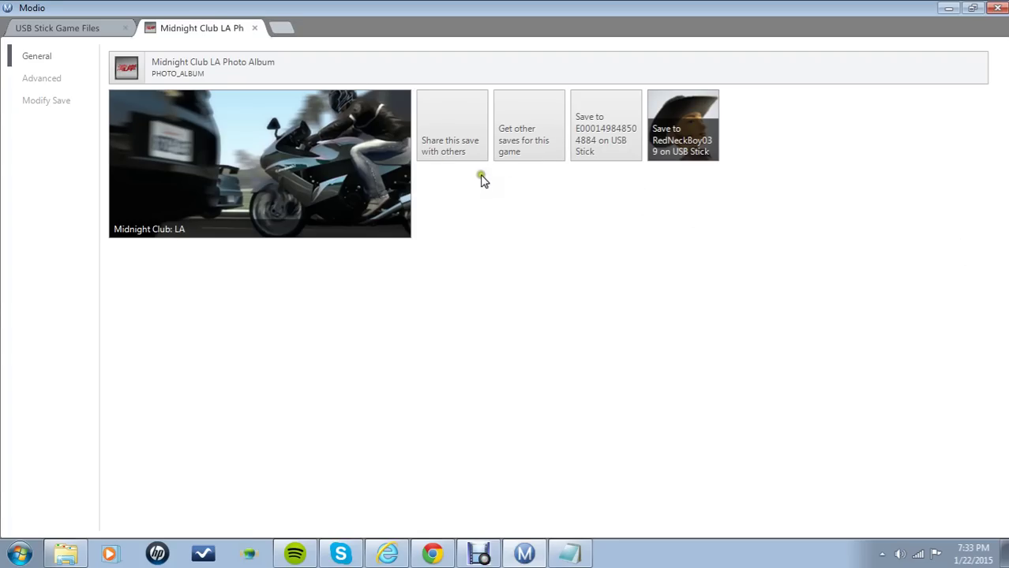
Step: List other shared saves for Midnight Club LA from the online save list
click(533, 160)
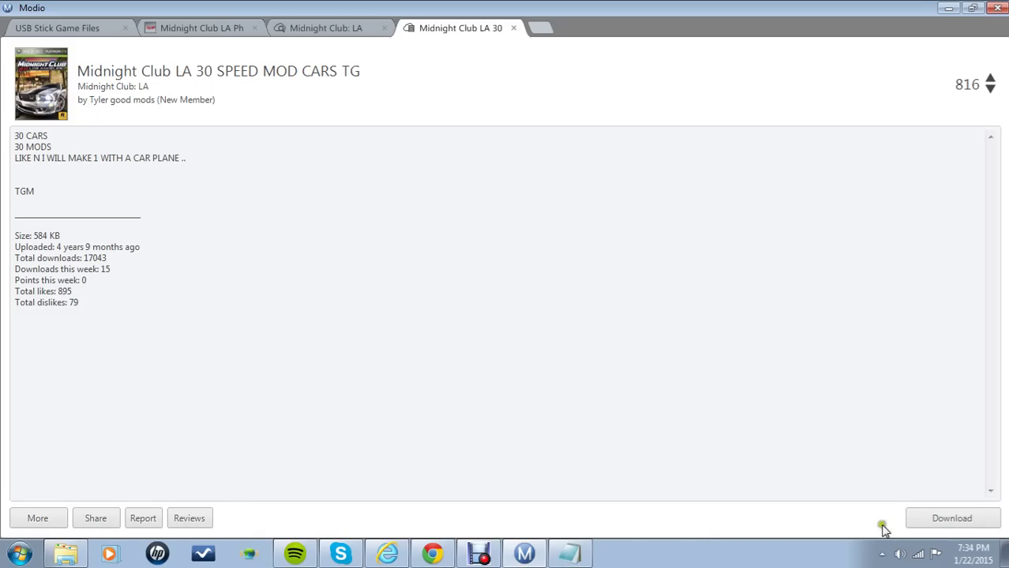
click(923, 518)
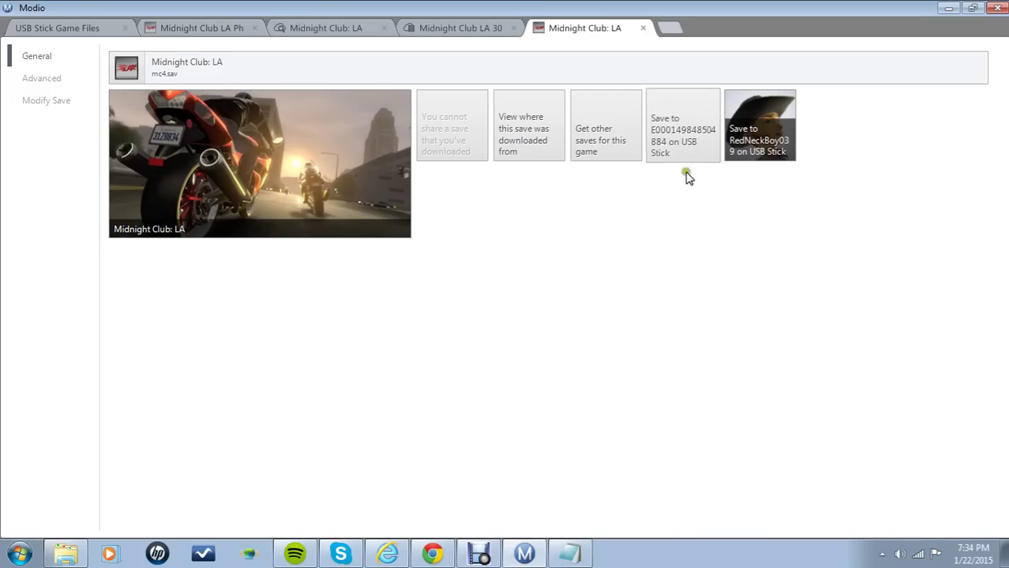
click(759, 143)
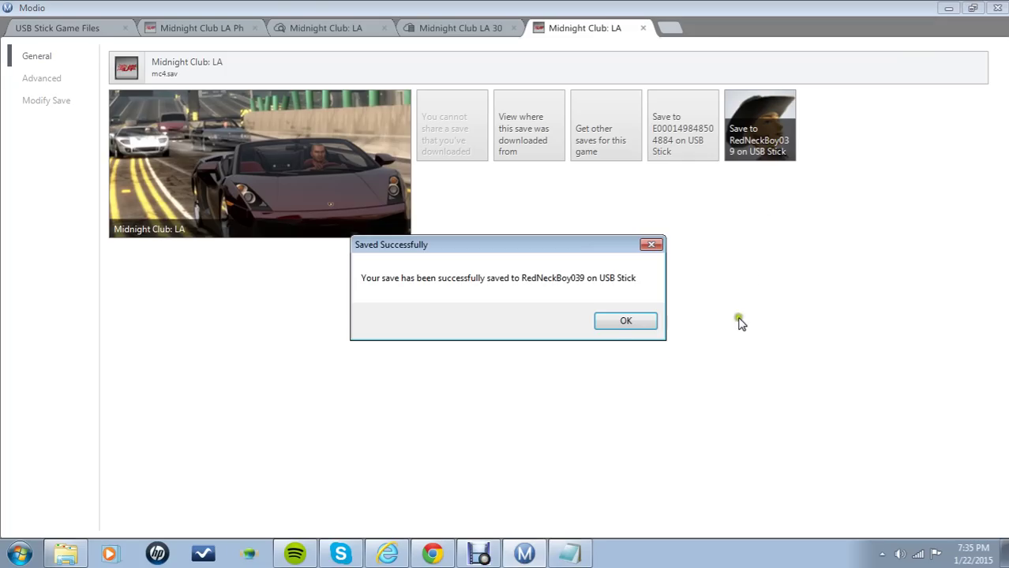
click(619, 321)
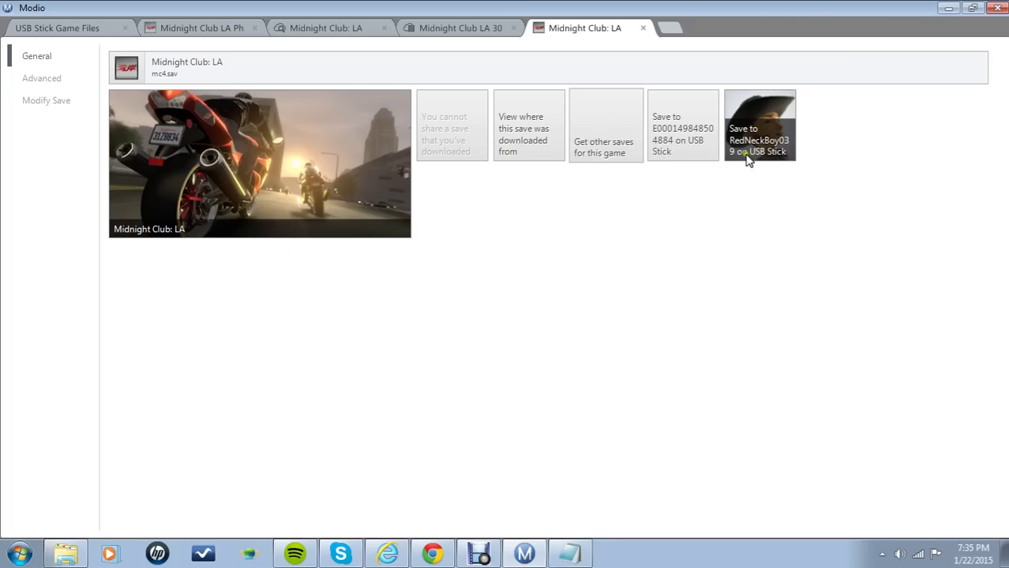
click(711, 210)
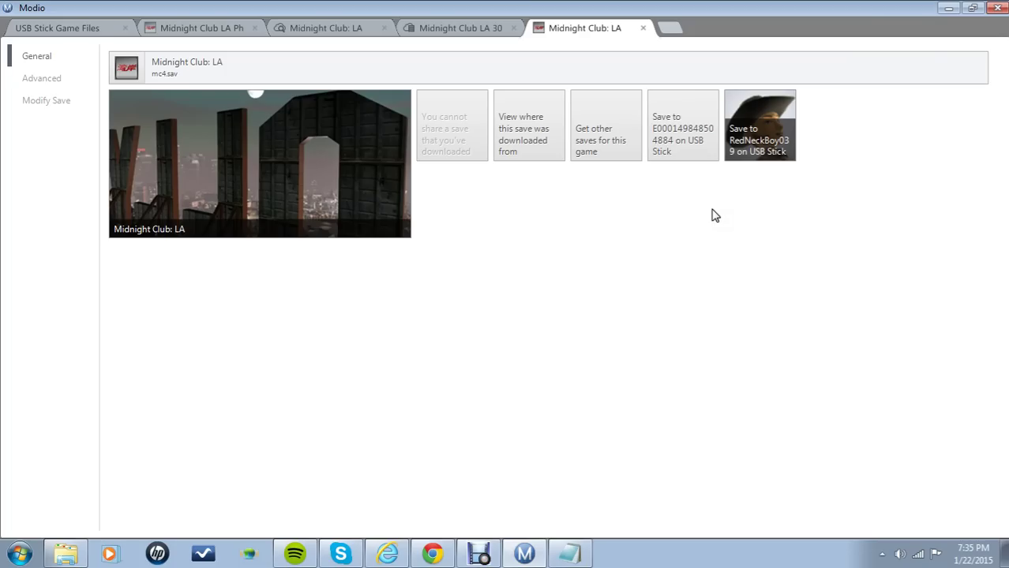
click(768, 239)
Step: Close the four Midnight Club: LA tabs
click(644, 29)
click(515, 28)
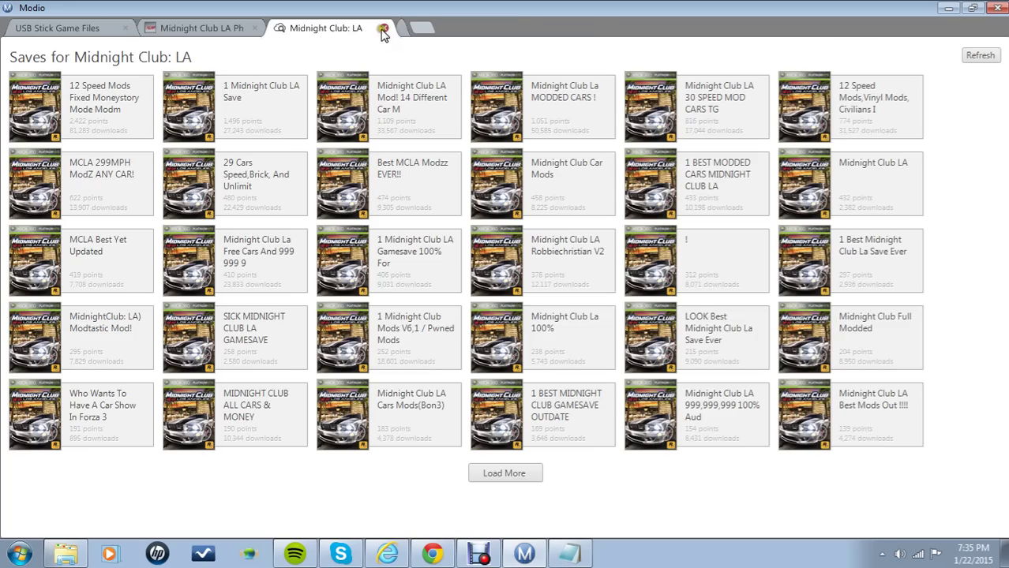
click(383, 28)
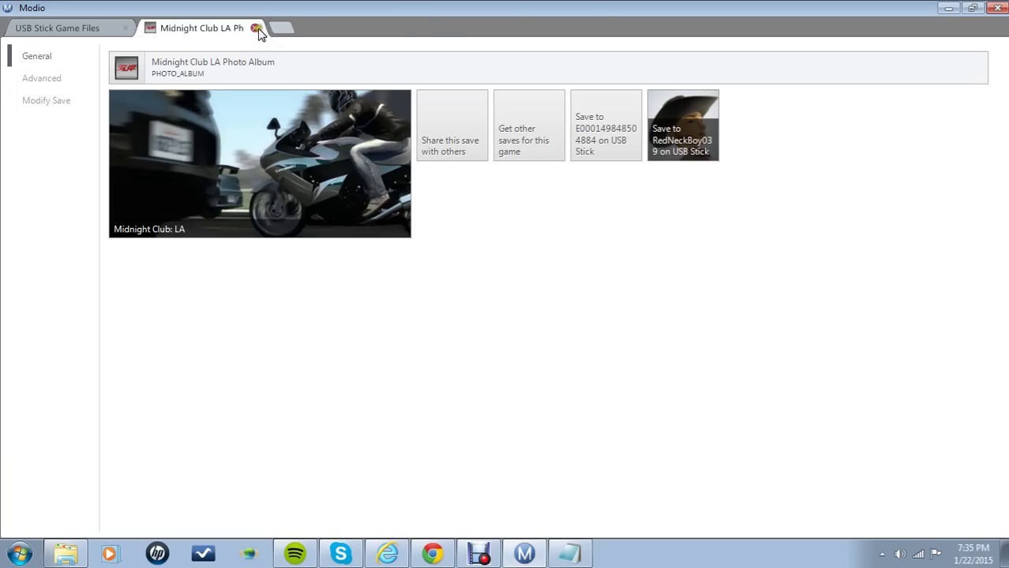
click(258, 28)
Step: Go back to the USB stick's games and open the GTA V save 15 16:28:03
click(22, 91)
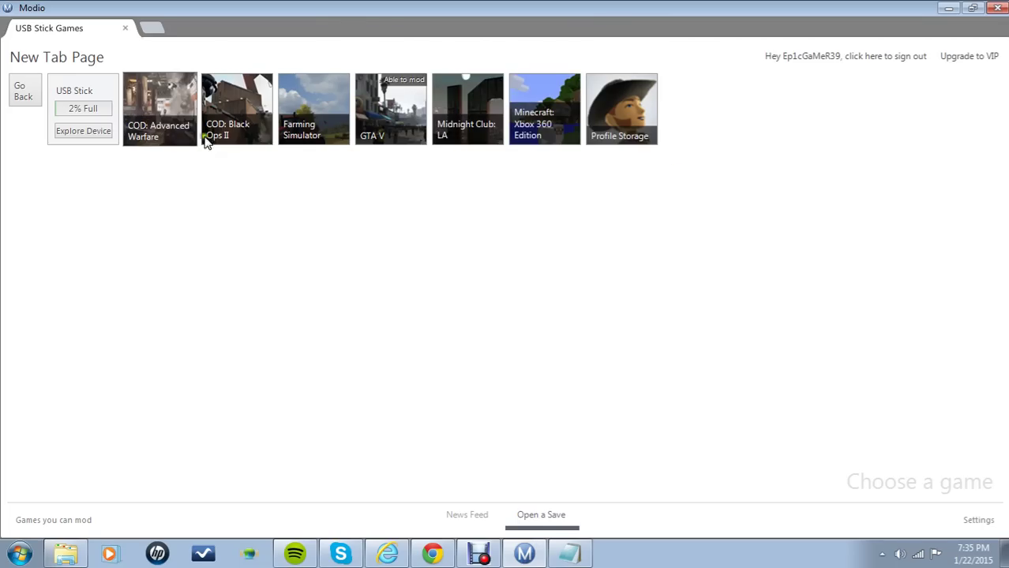
click(395, 131)
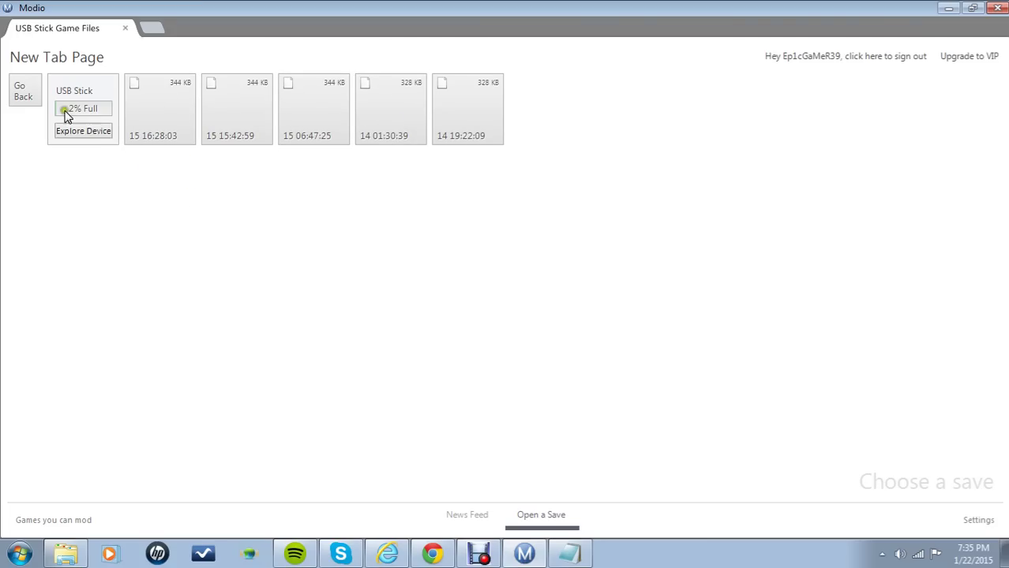
click(164, 138)
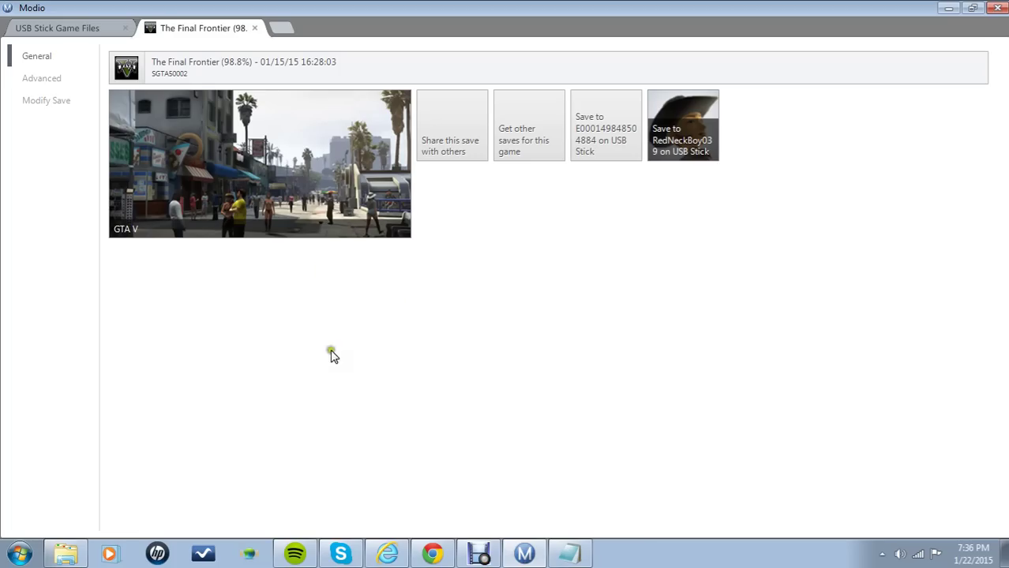
Step: Look up other GTA V saves online, then close that list and The Final Frontier save
click(550, 155)
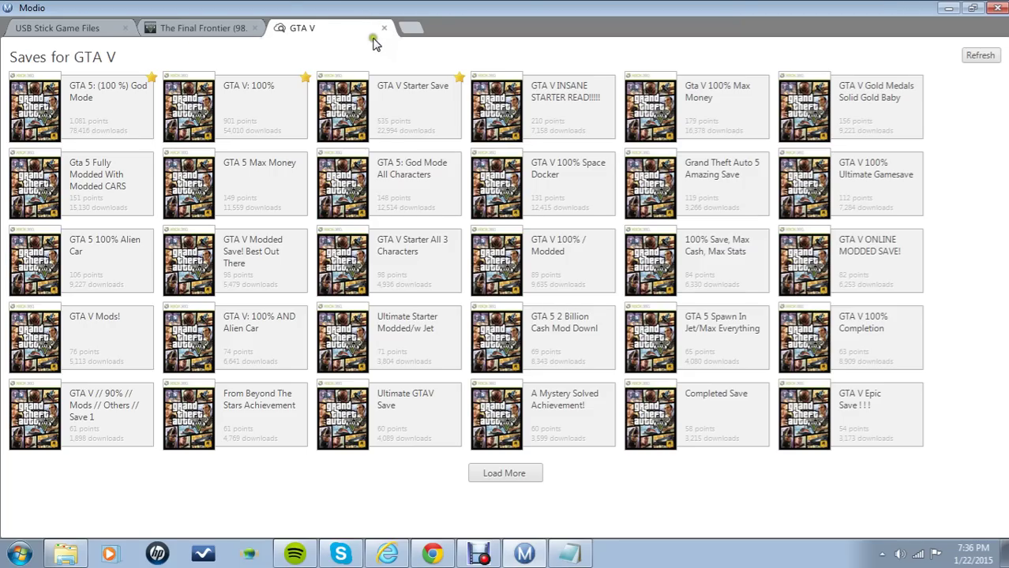
click(382, 30)
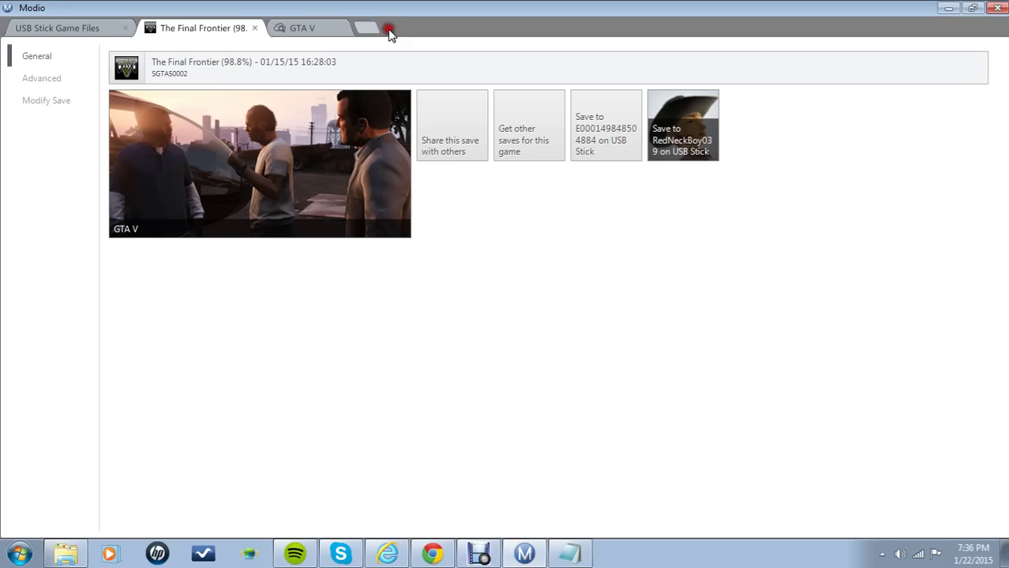
click(254, 28)
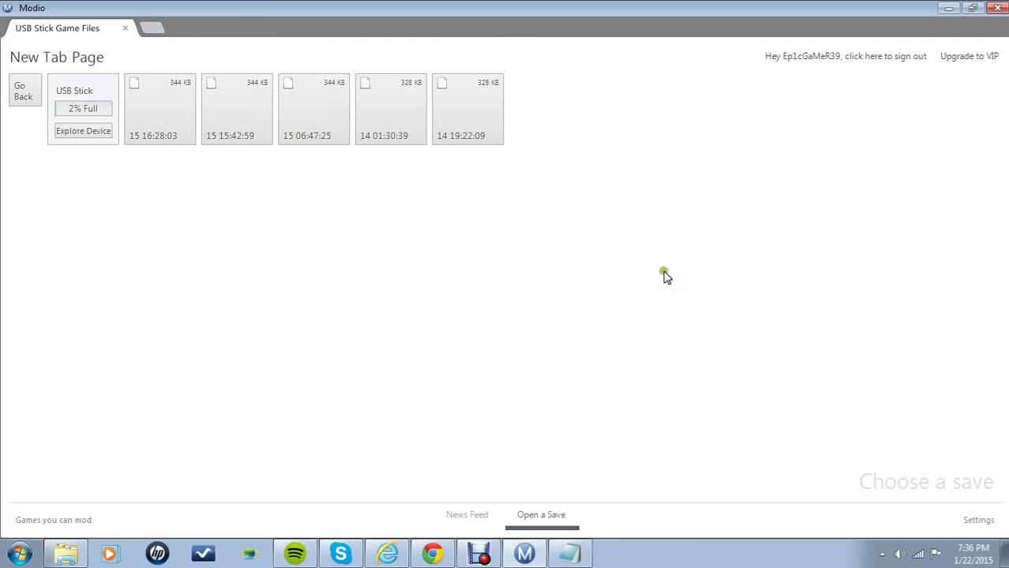
Step: Back out of the USB stick's games and profiles to the main choice of modes
click(35, 101)
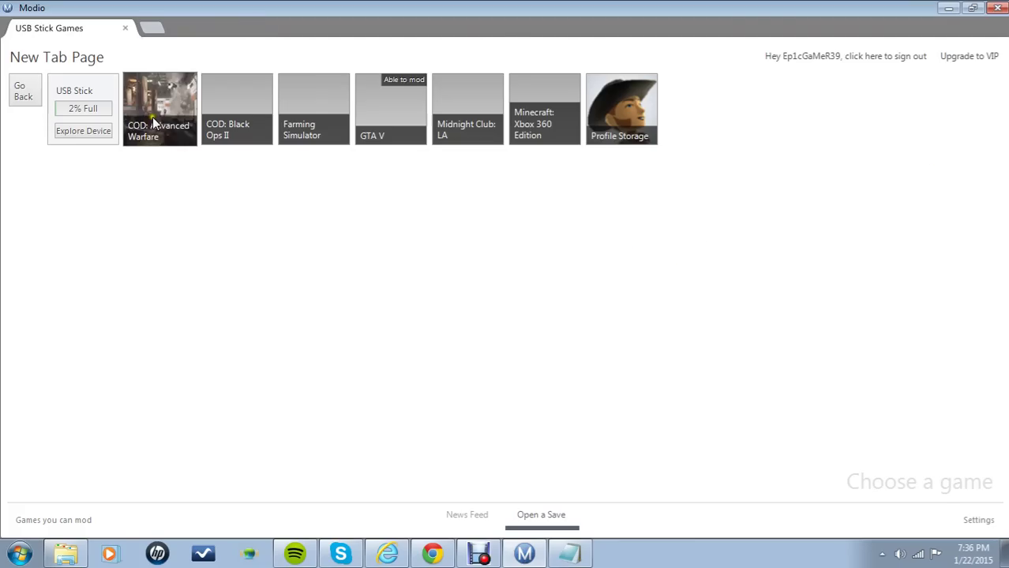
click(23, 95)
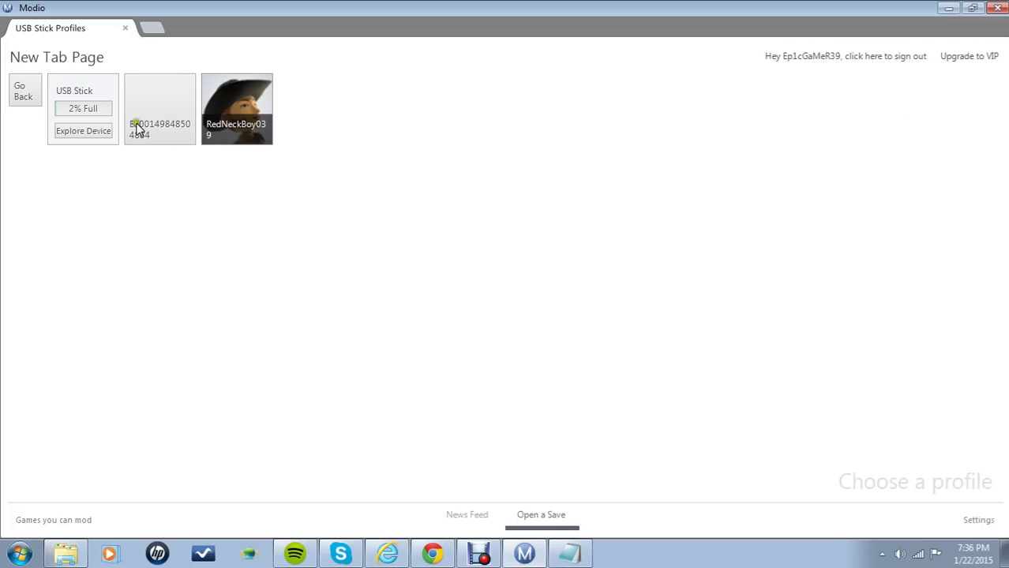
click(183, 123)
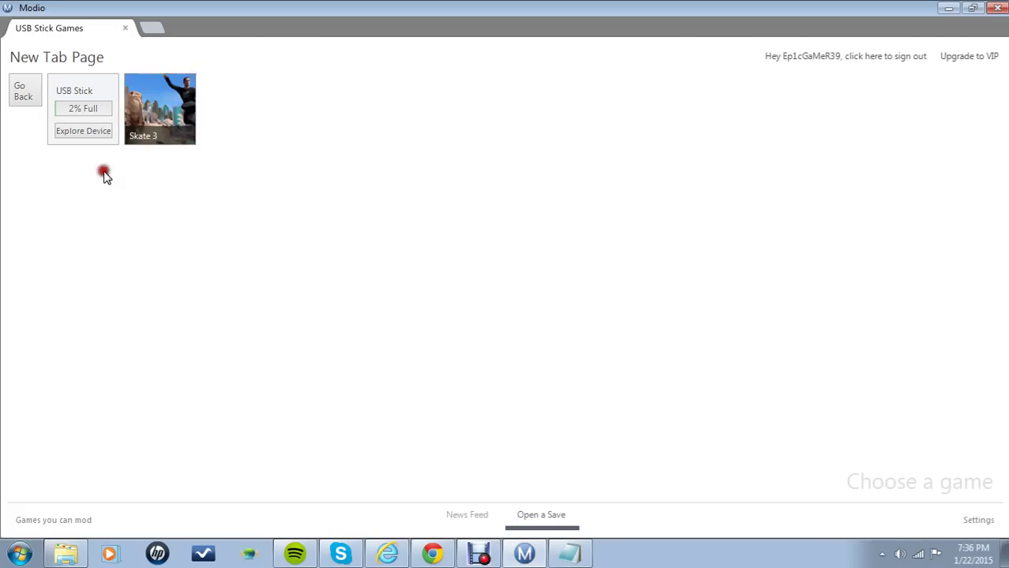
click(32, 97)
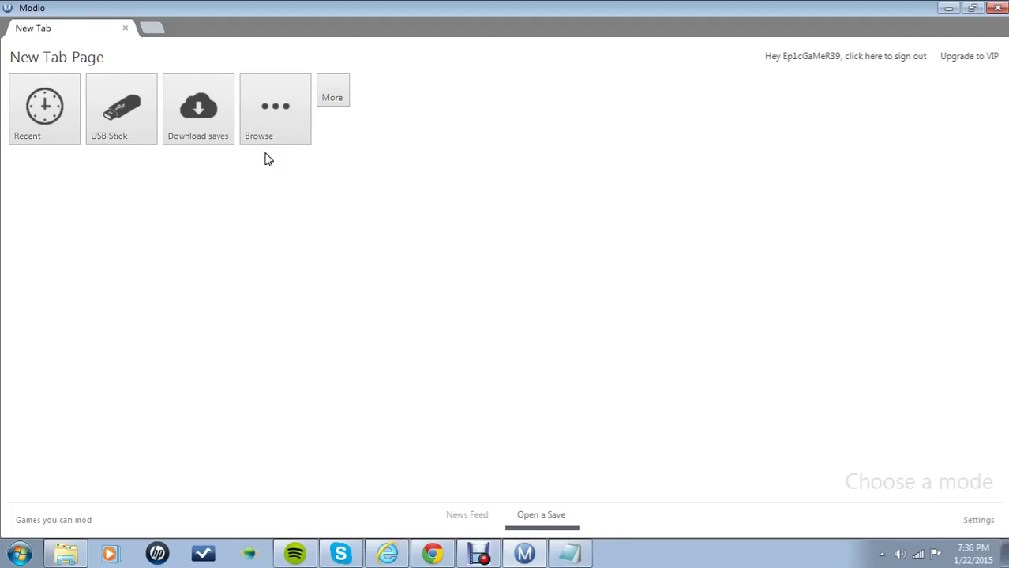
Step: Glance at the Browse options, then open the Download Saves categories
click(296, 98)
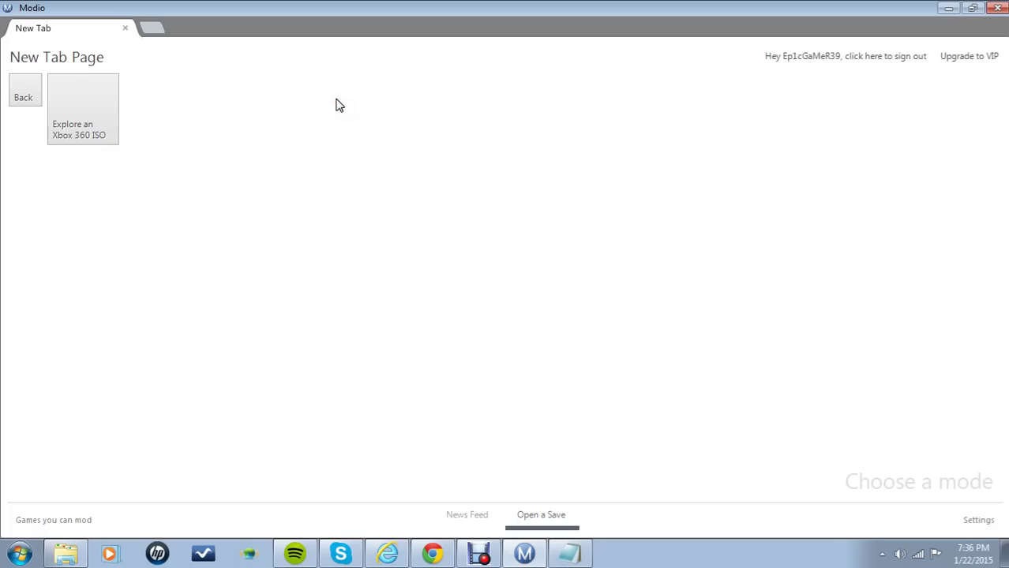
click(25, 94)
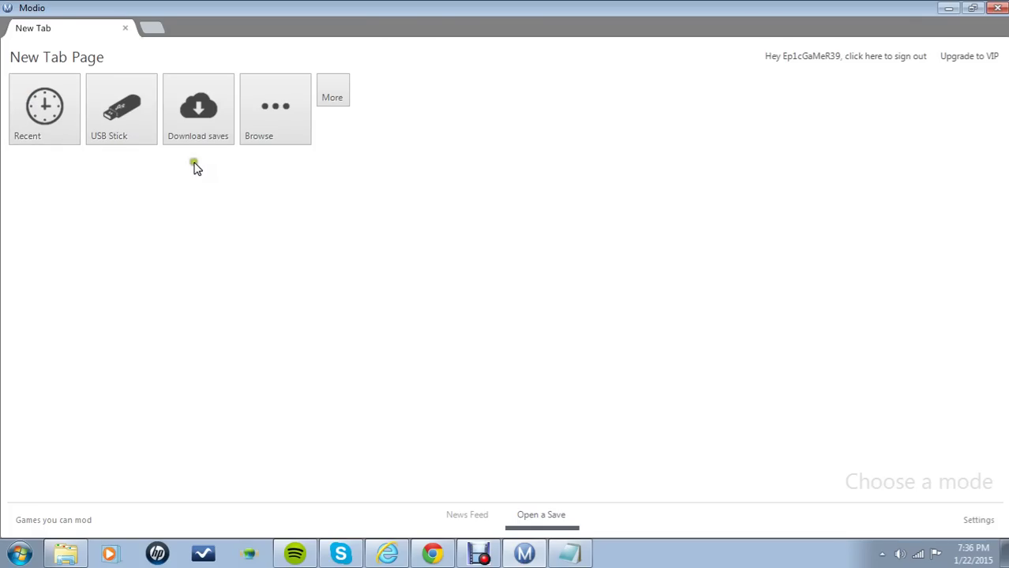
click(198, 135)
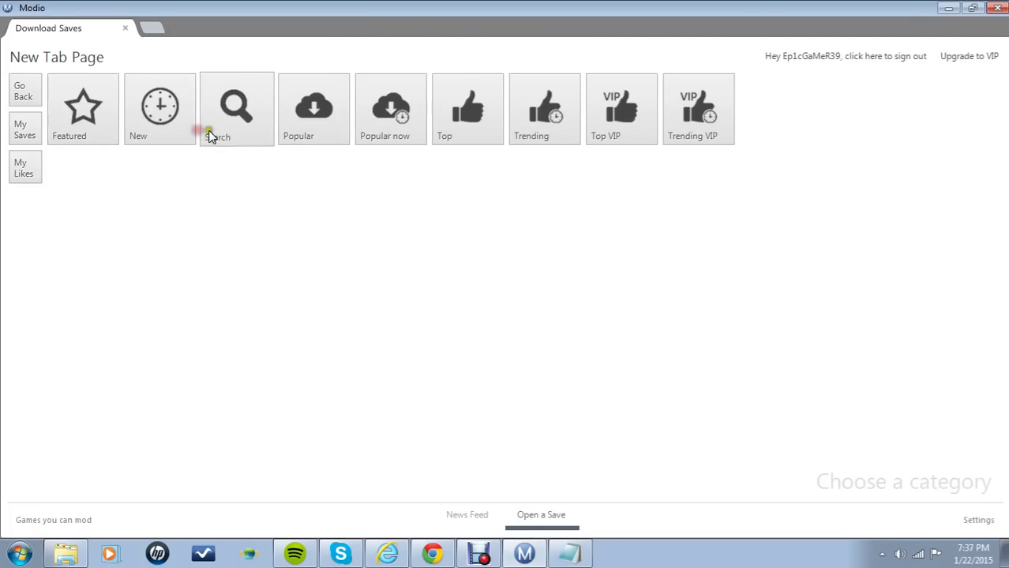
click(20, 103)
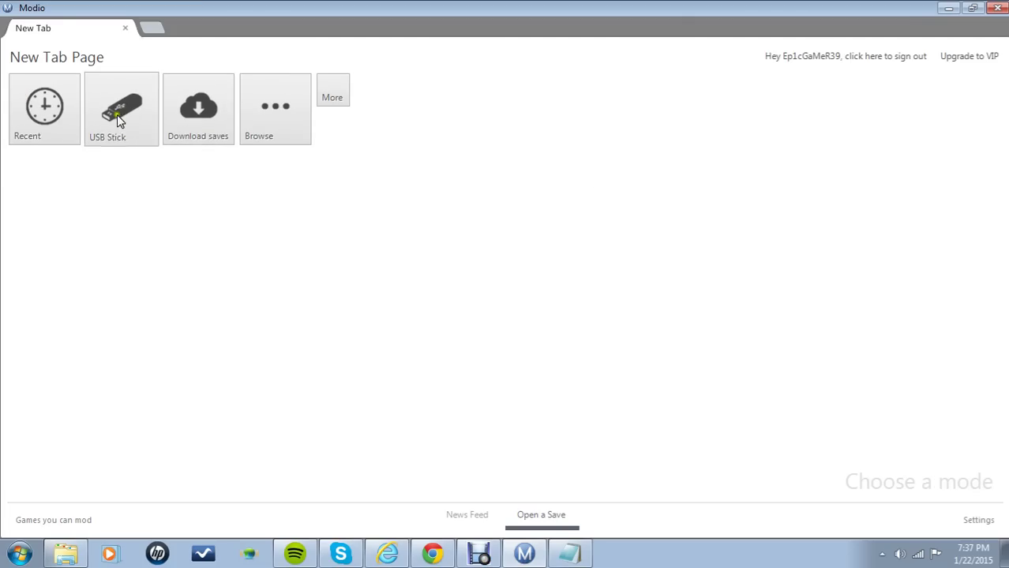
click(208, 131)
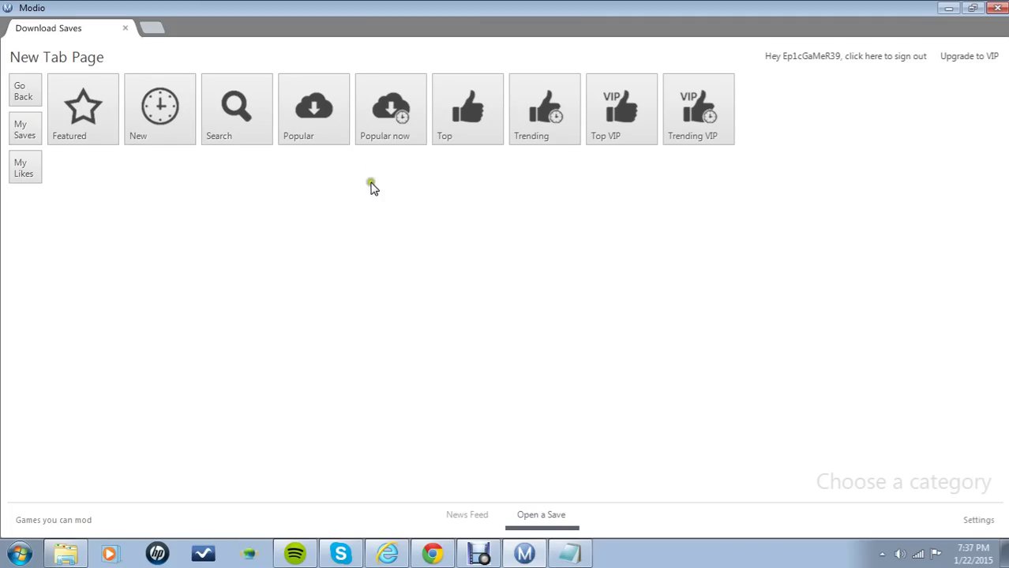
Step: View the all-time Most Popular saves list, then close it
click(317, 124)
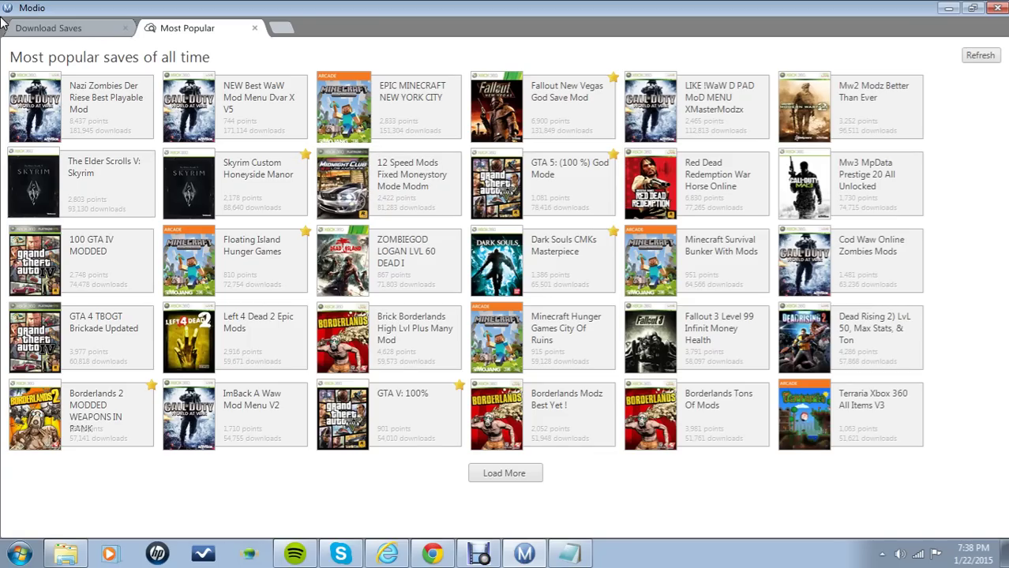
click(255, 27)
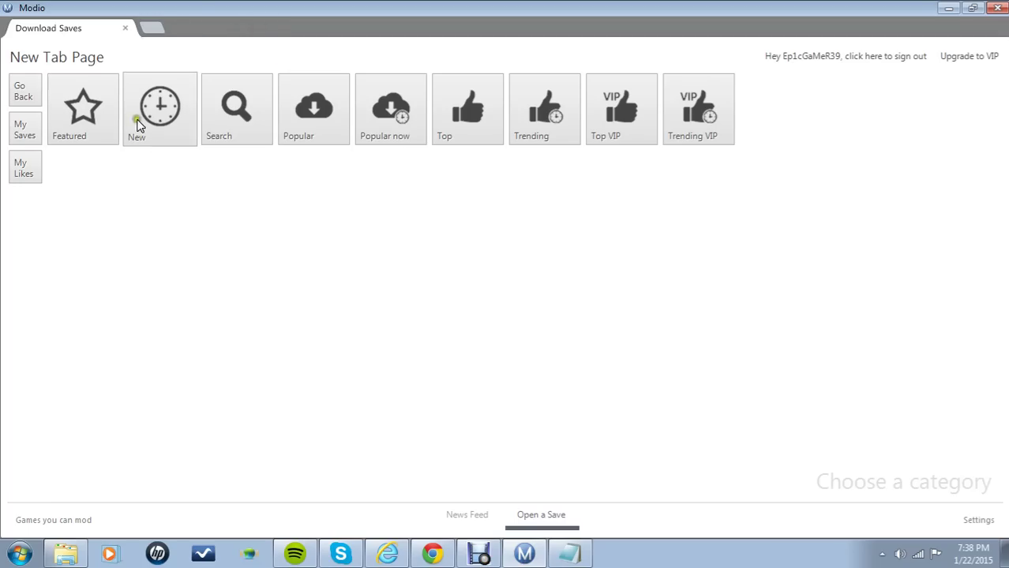
Step: Cancel the Open a Gamesave dialog, exit Modio, and move its desktop shortcut above Horizon
click(18, 92)
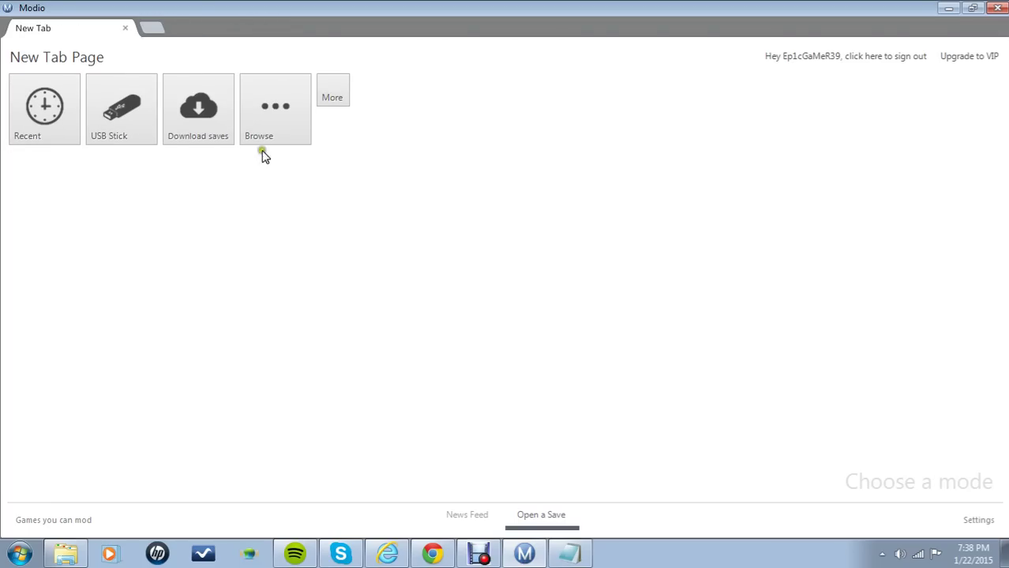
click(249, 127)
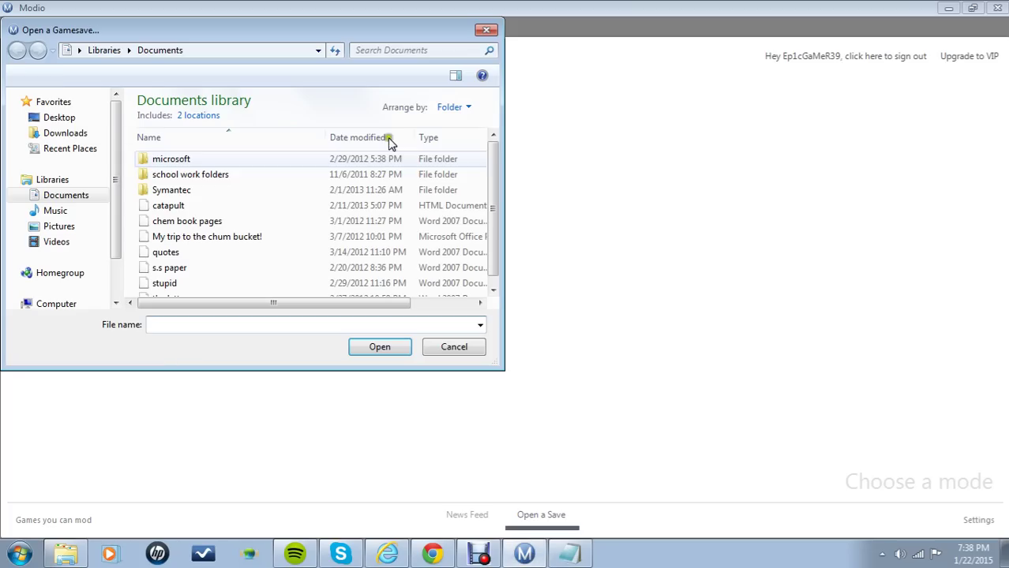
click(486, 30)
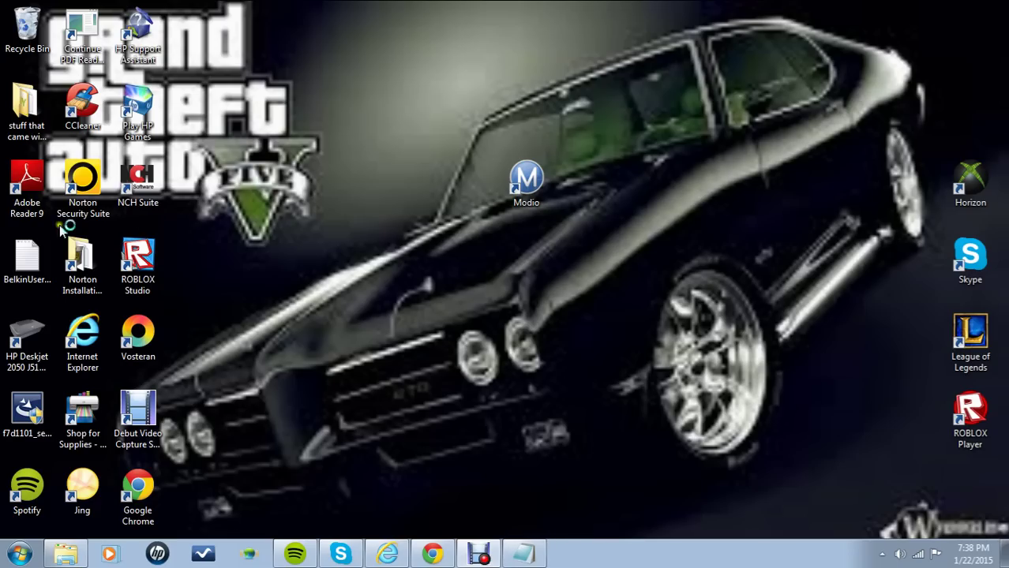
drag(540, 186, 980, 123)
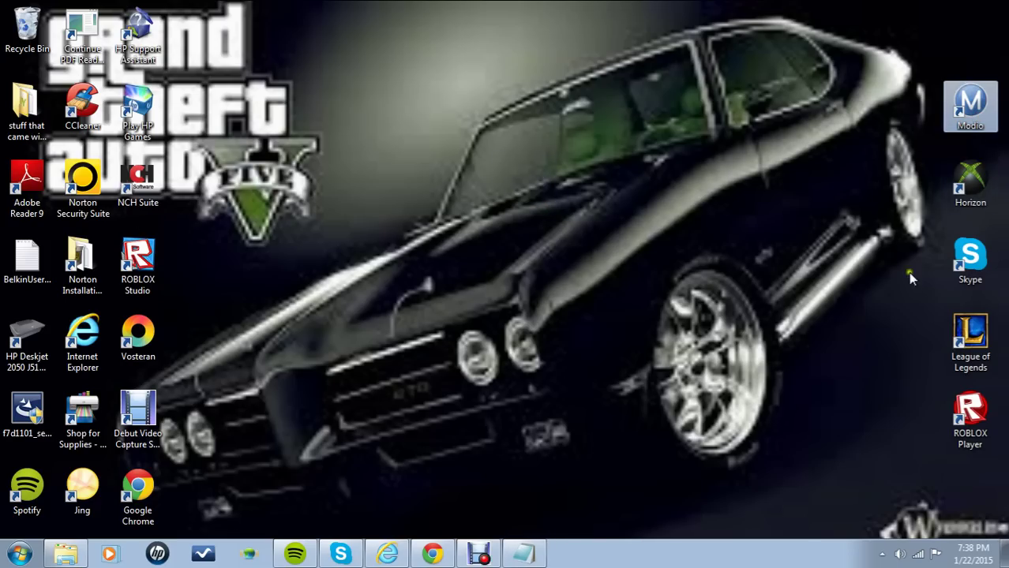
Step: Start Horizon from its desktop shortcut
double_click(963, 188)
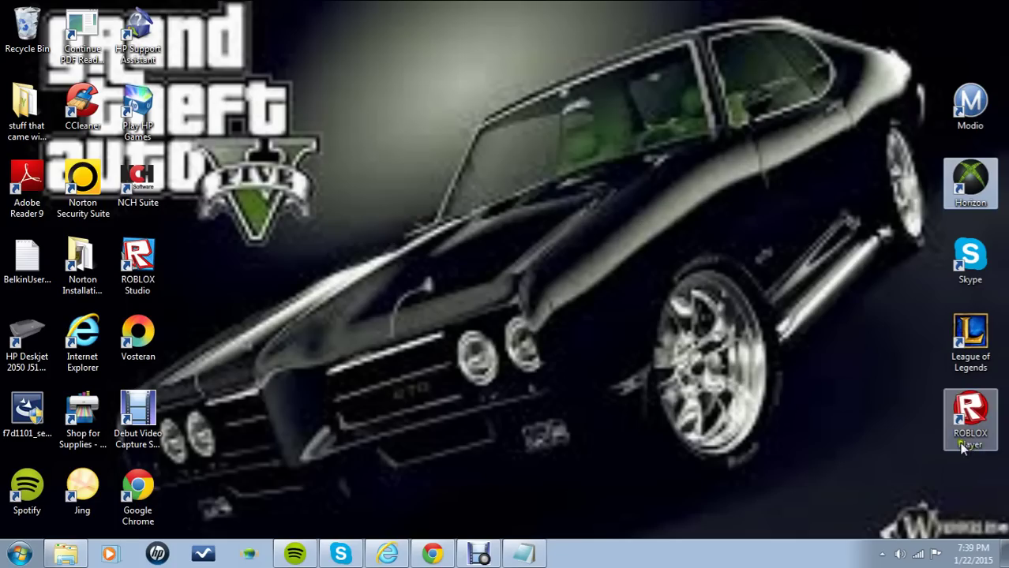
Step: Launch Horizon from its desktop shortcut and let it reach the Offline Mode notice
click(966, 193)
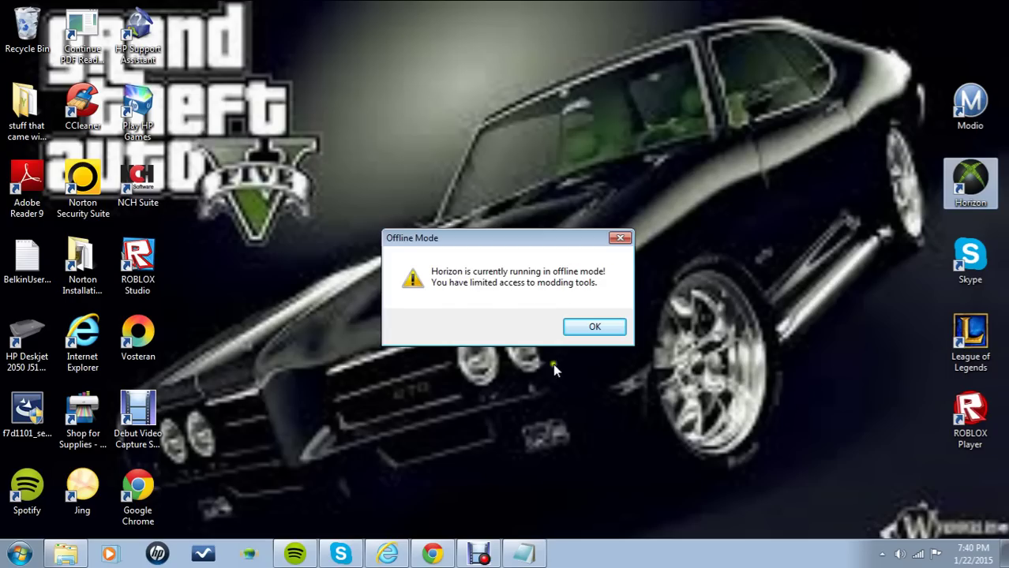
Step: Dismiss the offline notice and browse FlashDrive > Games > Grand Theft Auto V to The Final Frontier (100.0%) save
click(594, 326)
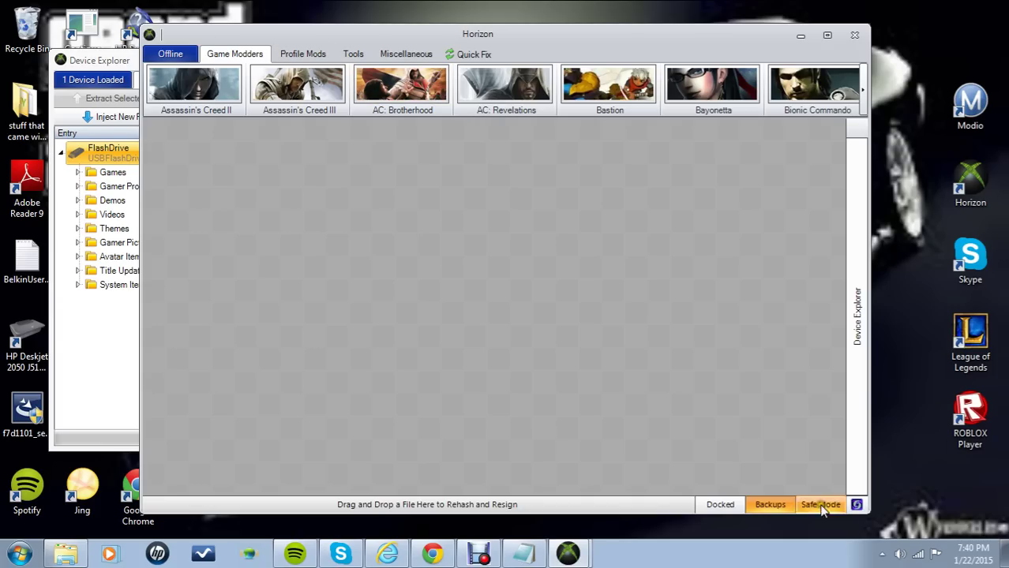
click(853, 359)
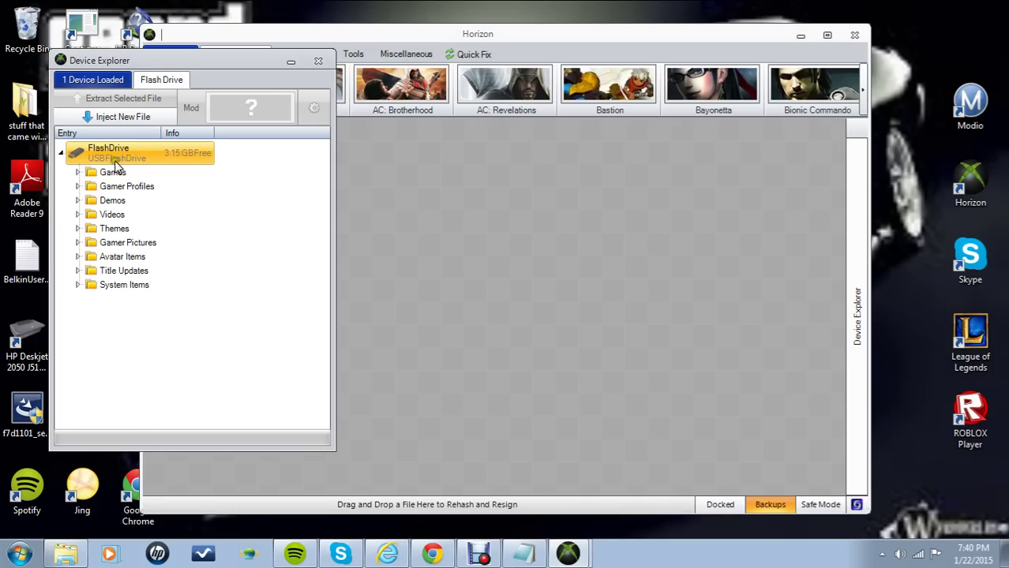
click(135, 173)
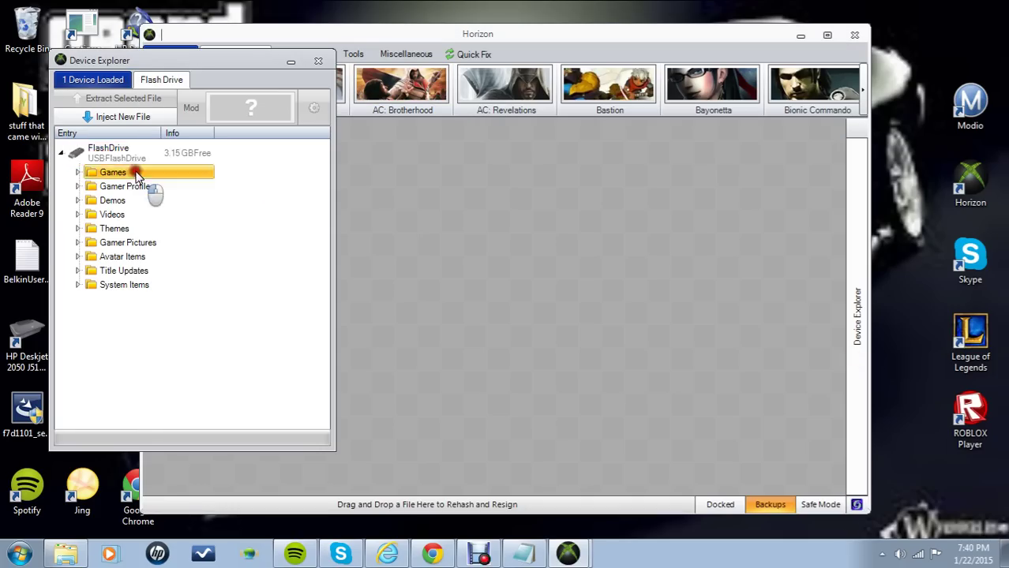
double_click(136, 173)
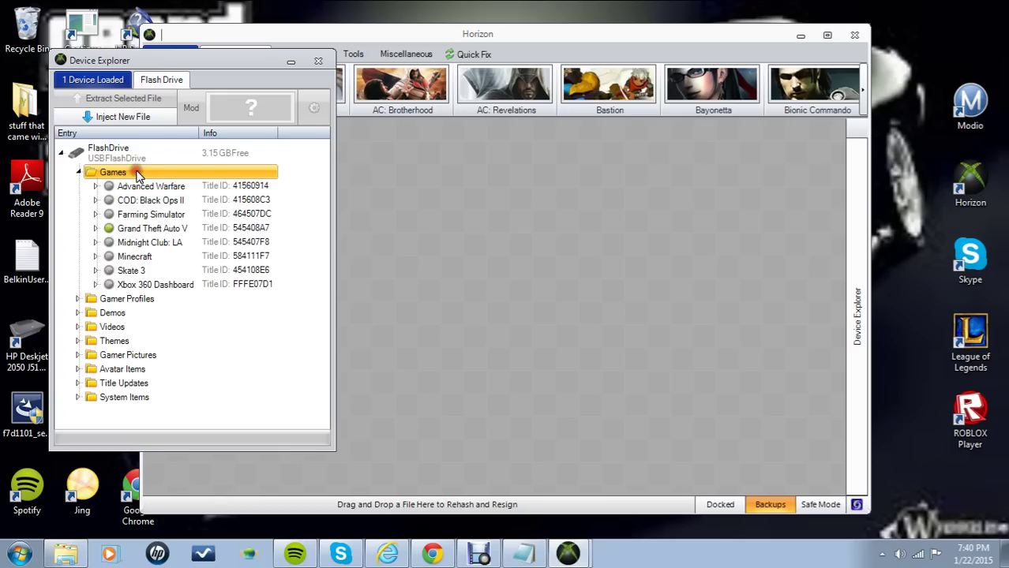
click(170, 229)
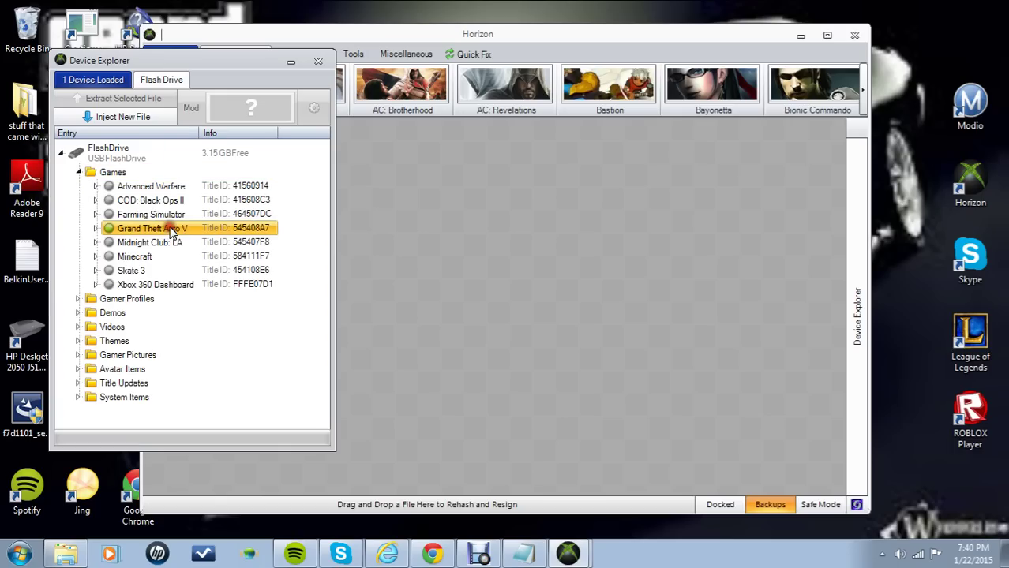
double_click(184, 228)
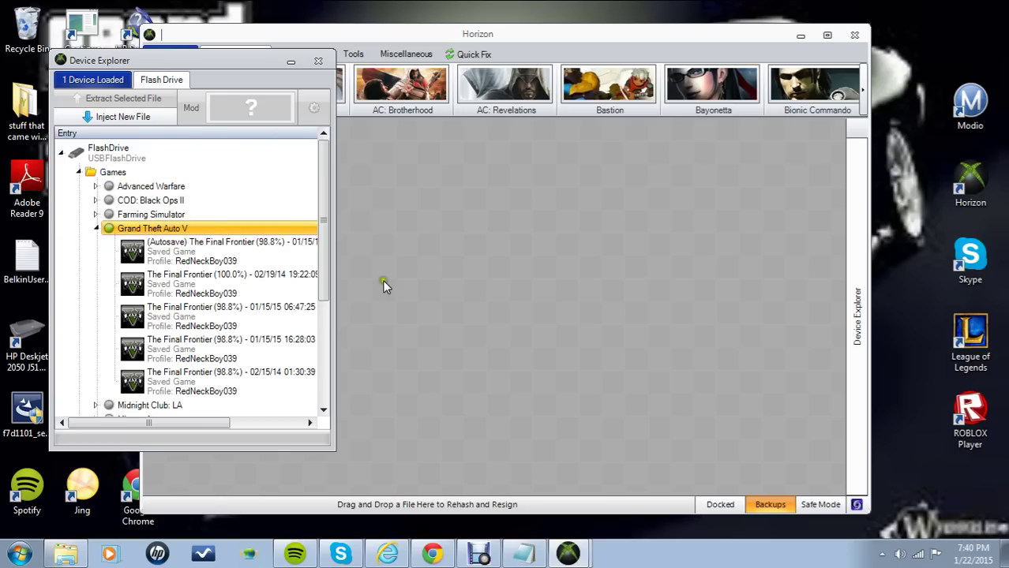
click(261, 284)
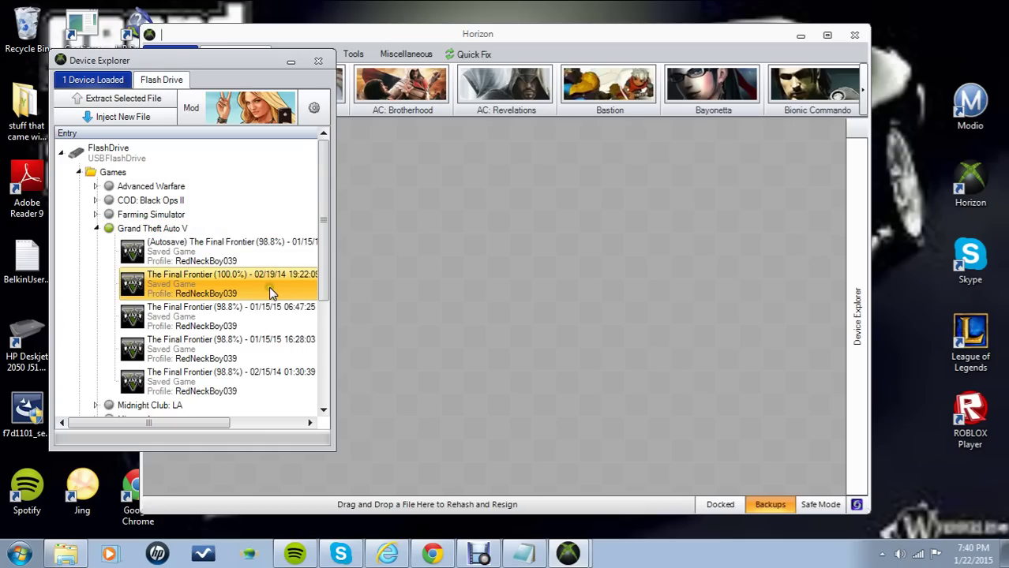
Step: Open The Final Frontier (100.0%) save in the GTA V editor, max Trevor's skills, then close the editor
double_click(269, 285)
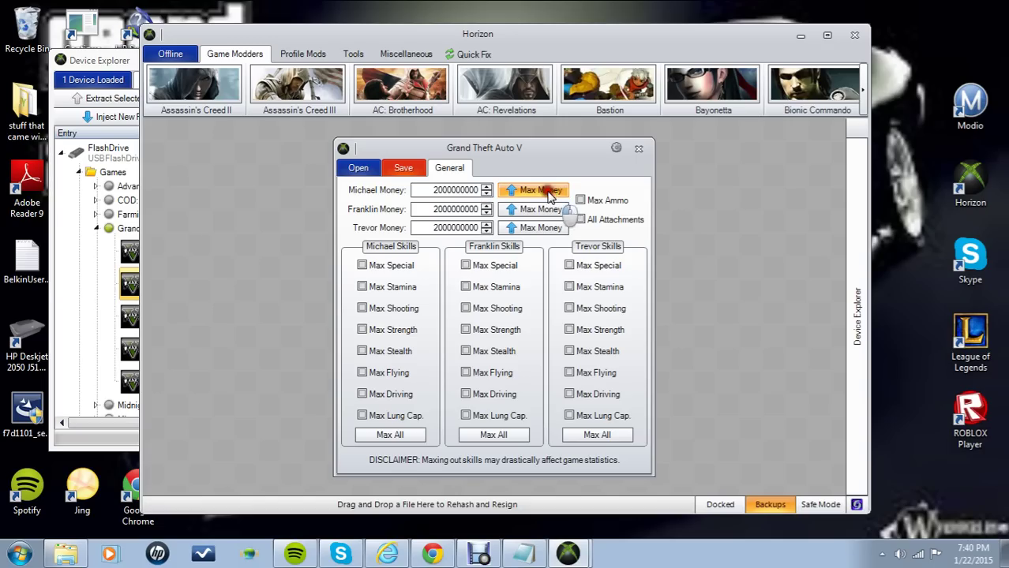
click(583, 201)
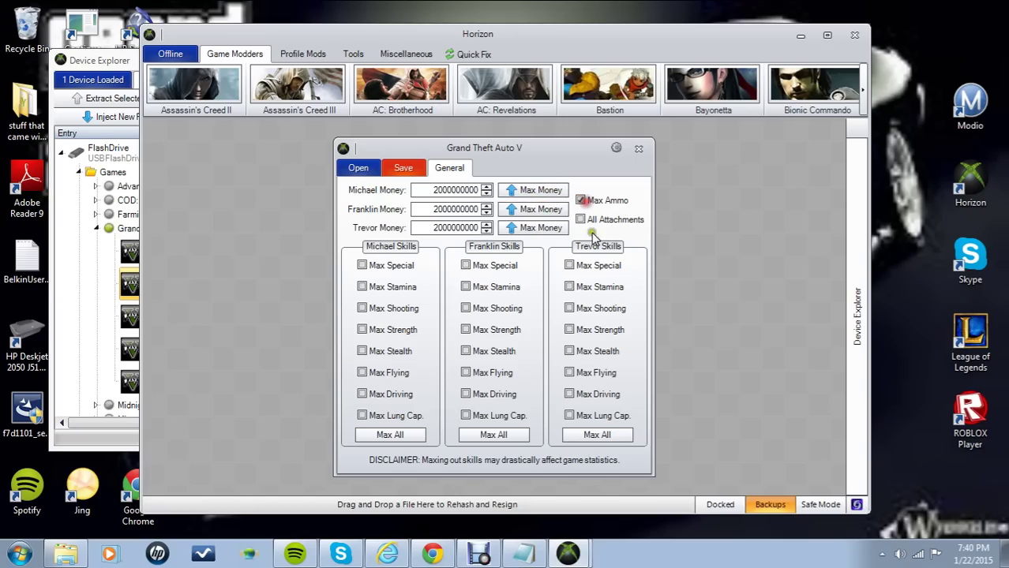
click(581, 201)
click(603, 434)
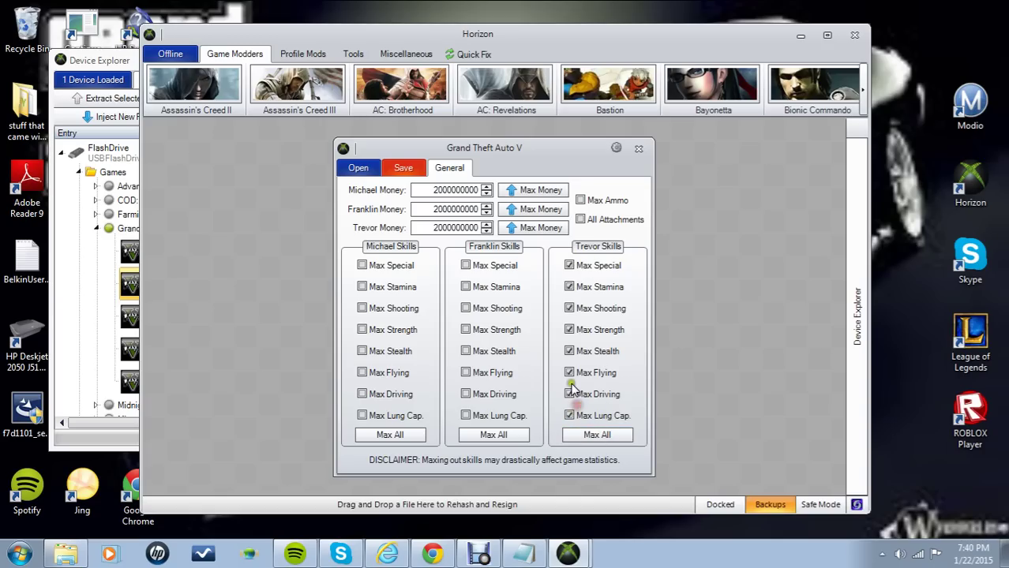
click(639, 150)
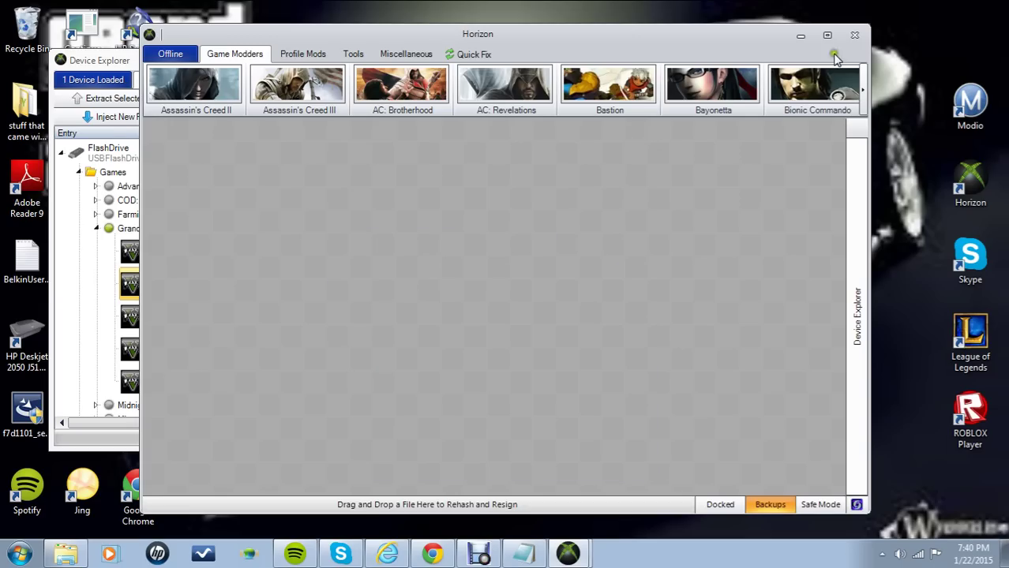
Step: Close Horizon and return the Modio and Horizon shortcuts to the right column, Modio above Horizon
click(855, 35)
drag(957, 132, 570, 211)
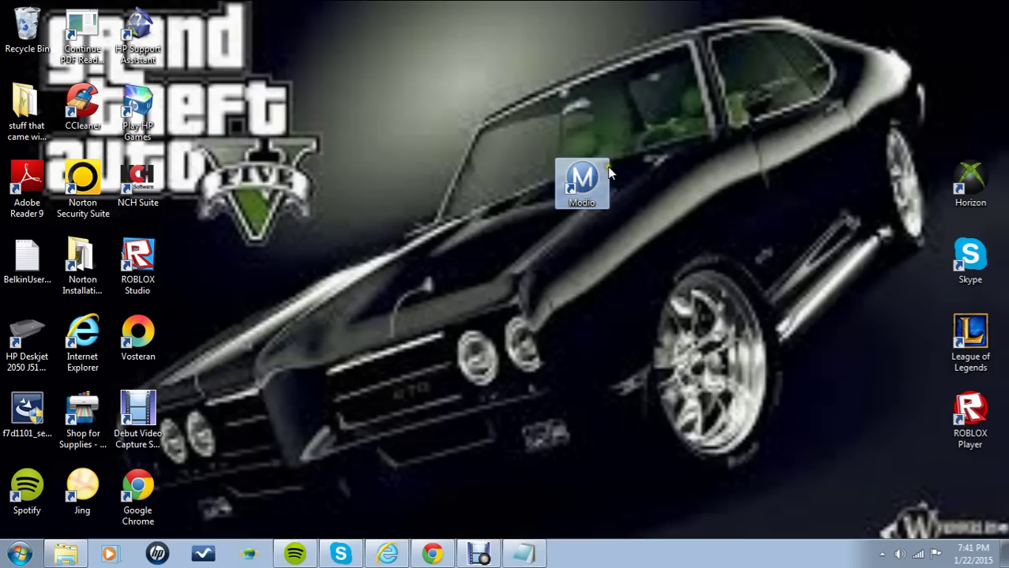
click(982, 186)
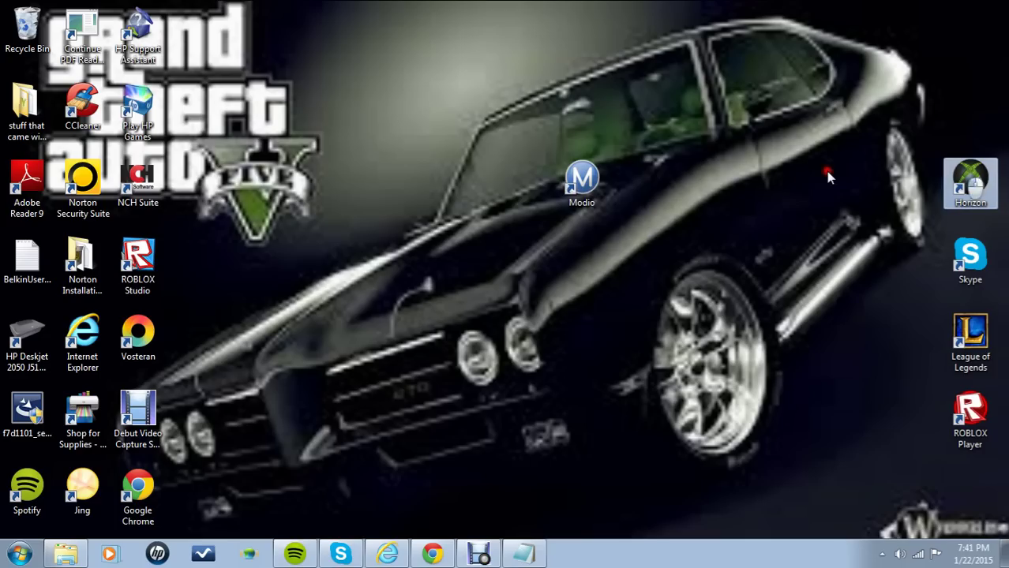
click(641, 189)
drag(641, 190, 641, 191)
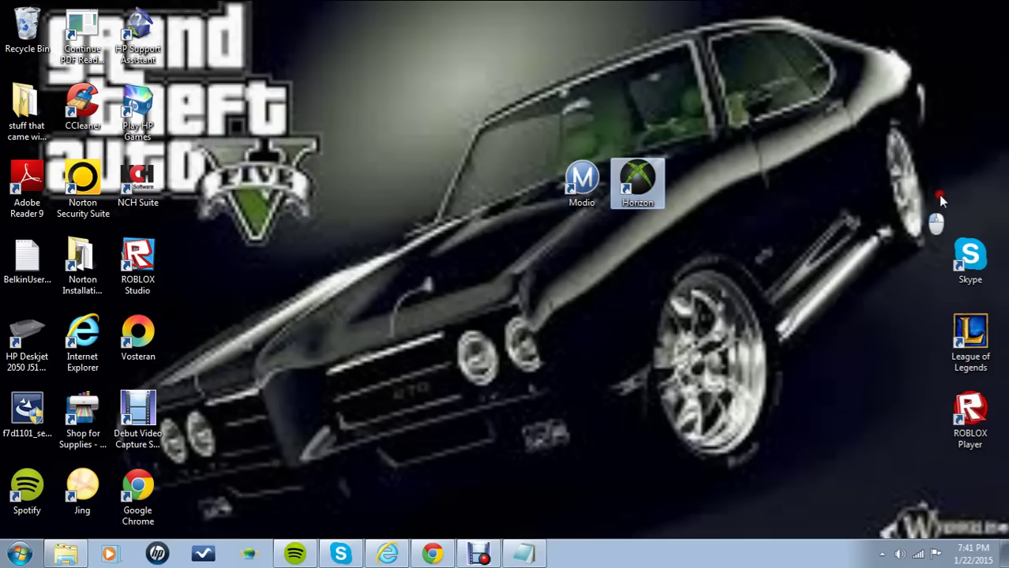
drag(976, 195, 975, 194)
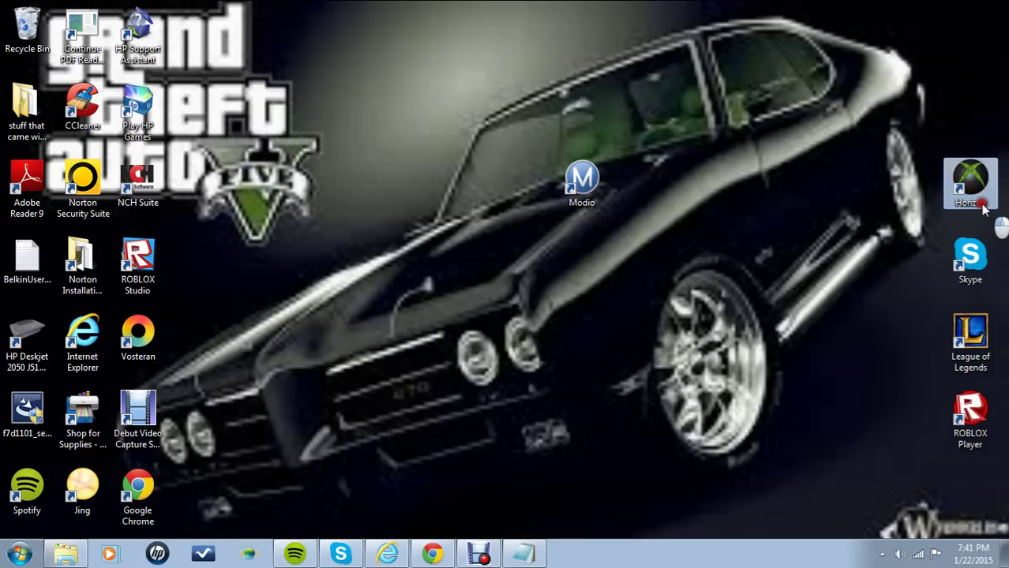
click(584, 185)
drag(992, 105, 977, 109)
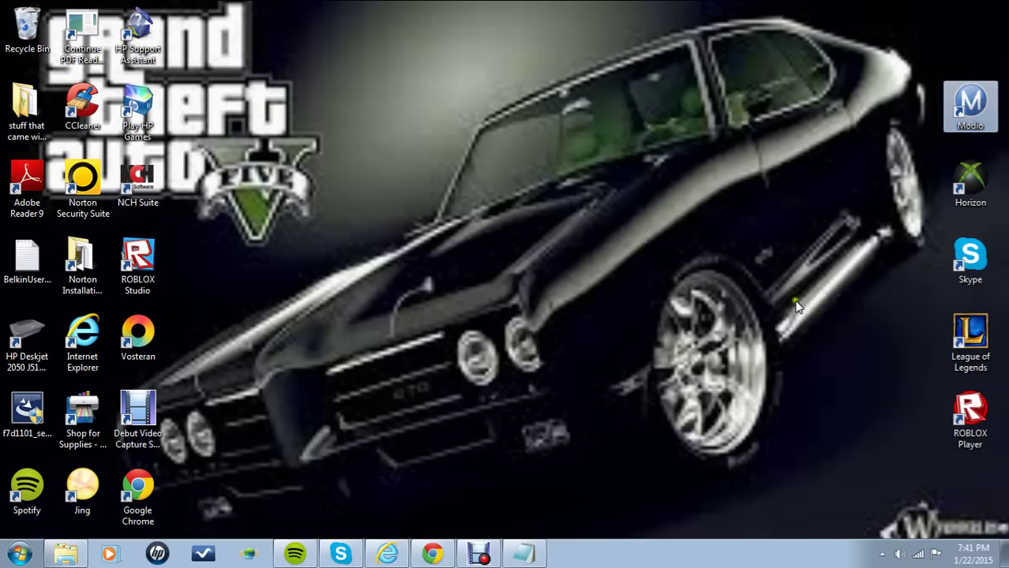
Step: Close Internet Explorer and every Chrome tab, including GameTuts and New Private Message
click(485, 555)
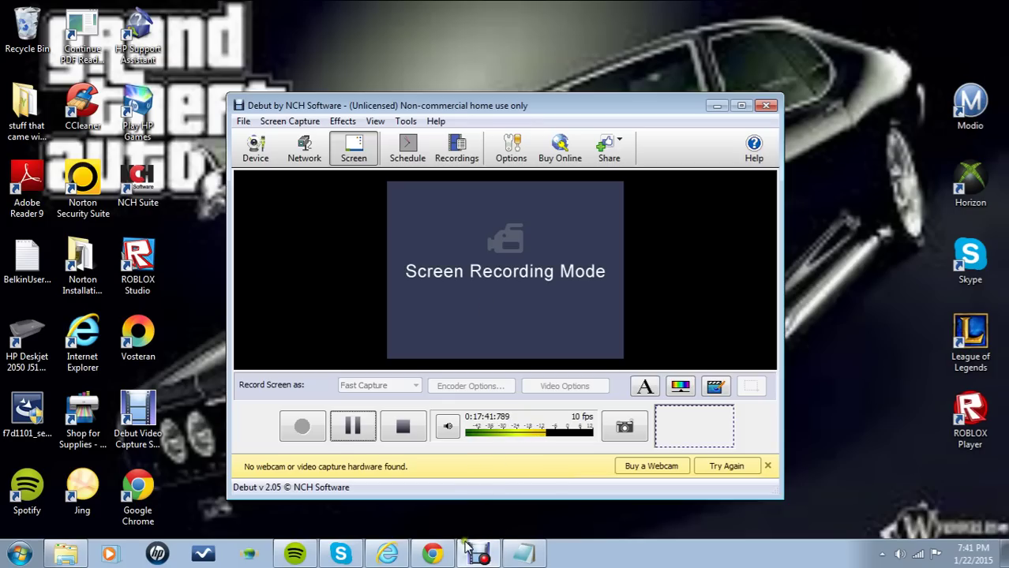
click(388, 556)
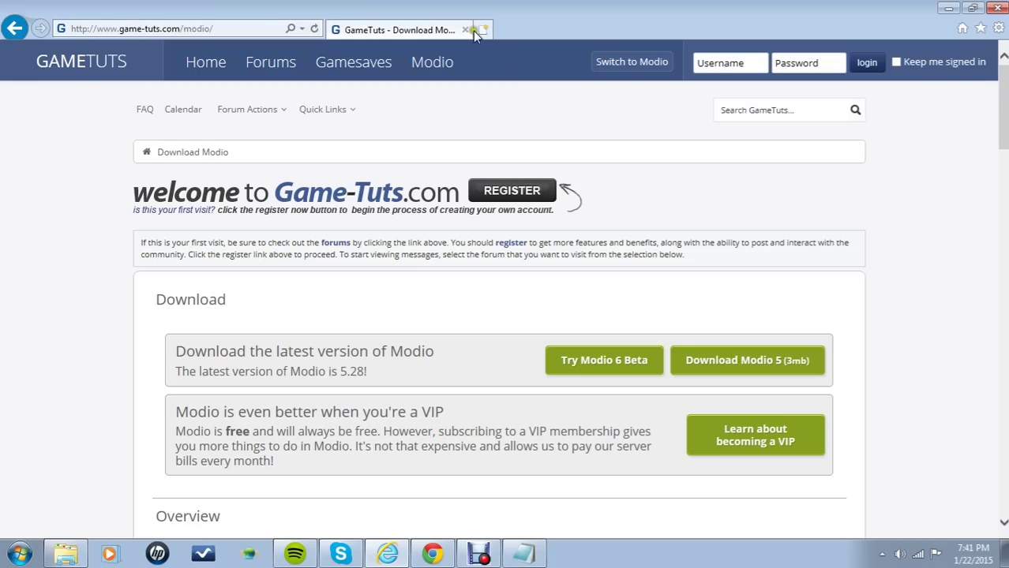
click(465, 31)
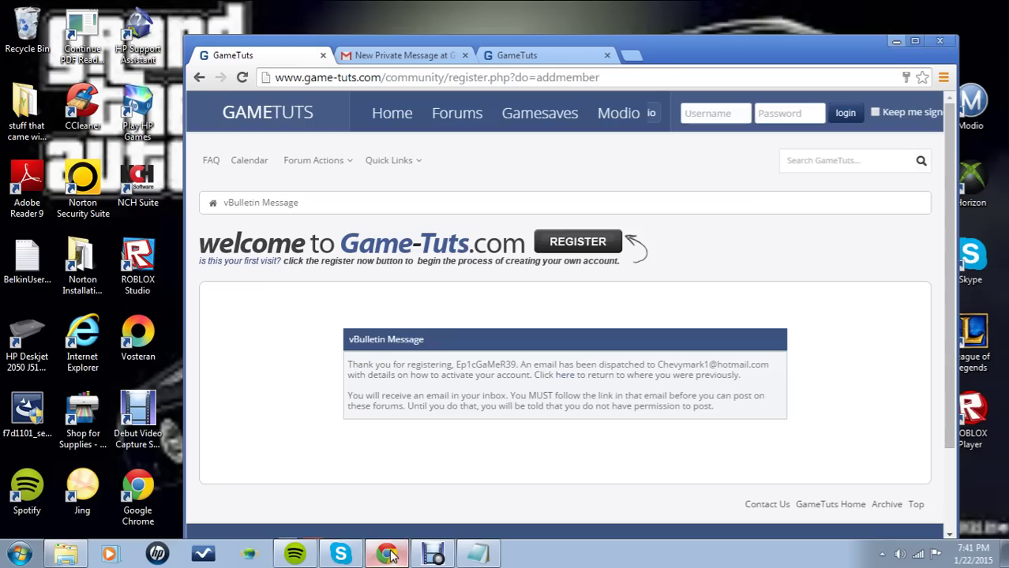
click(387, 555)
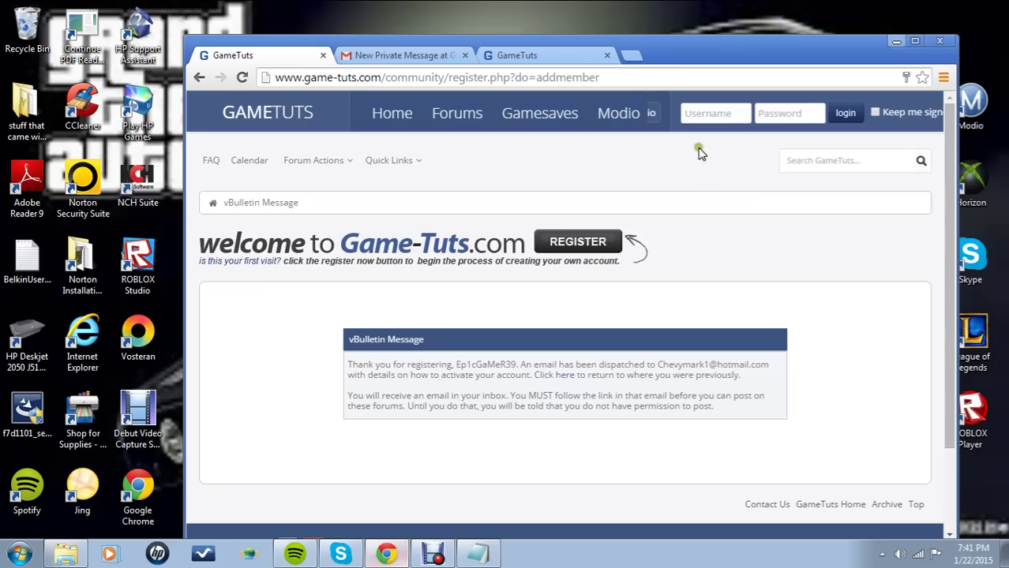
click(606, 55)
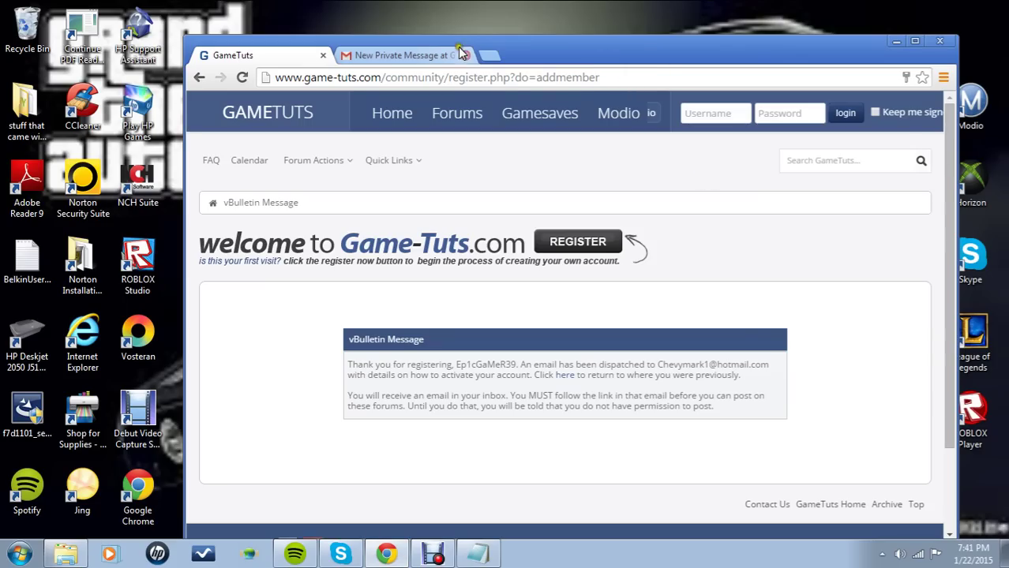
click(464, 56)
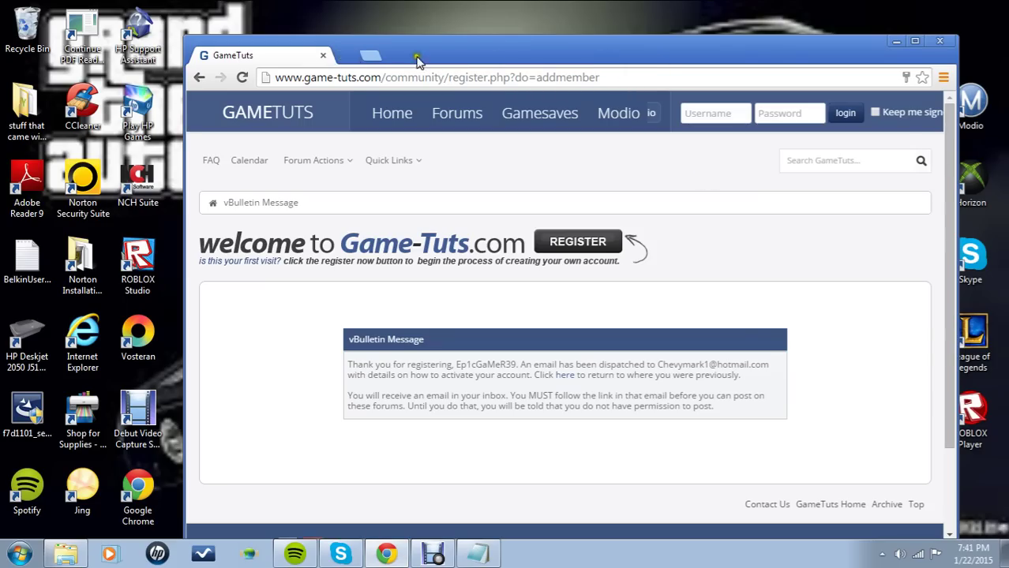
click(325, 55)
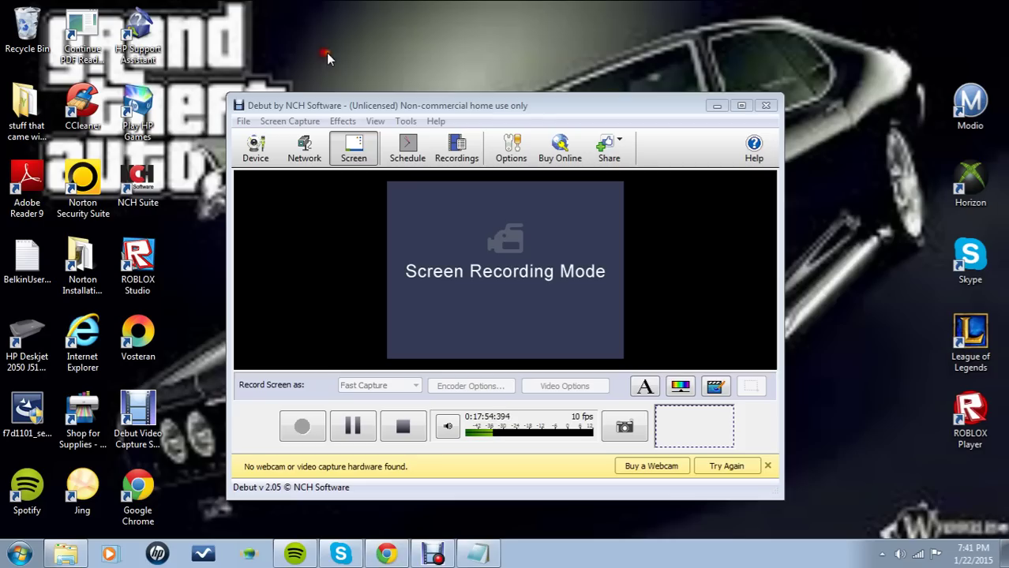
Step: Minimize the Skype window and the Debut recorder window to the taskbar
click(337, 555)
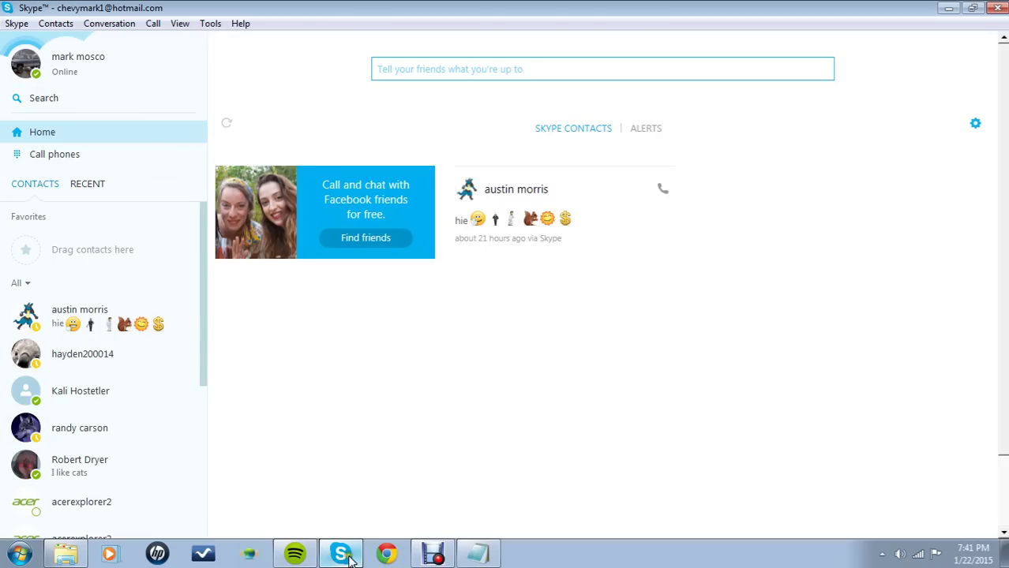
click(347, 556)
click(347, 555)
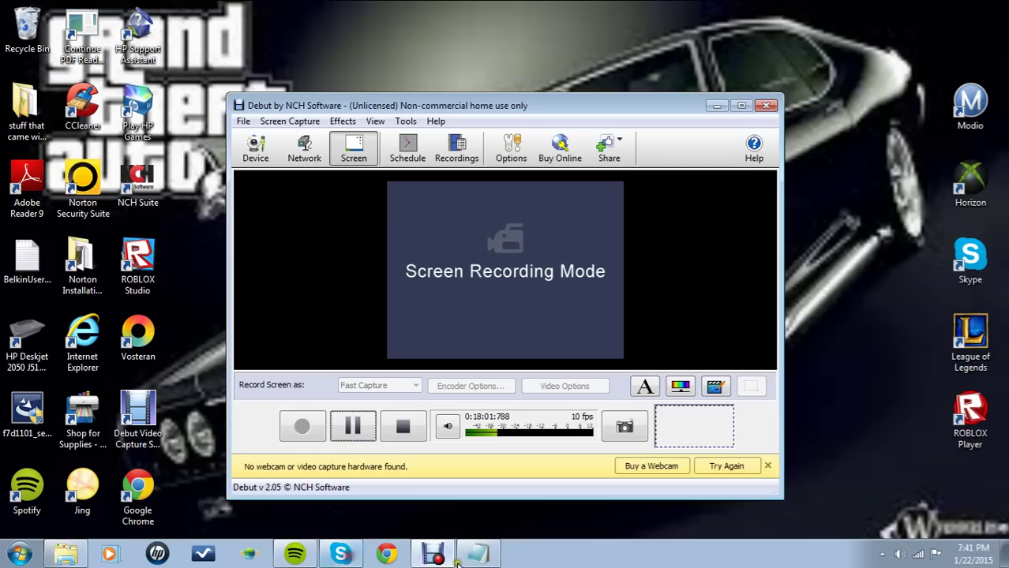
click(431, 556)
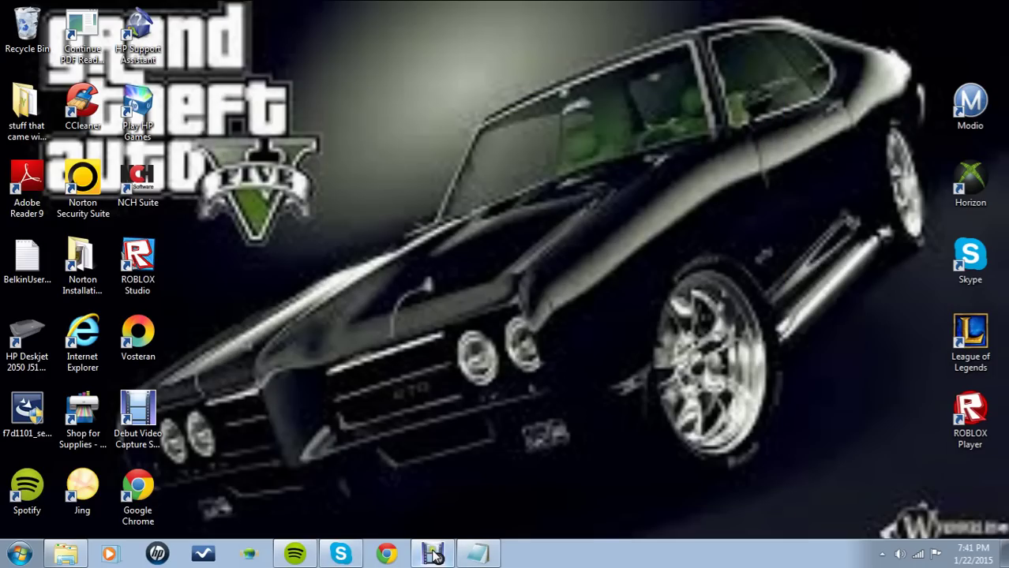
click(433, 556)
click(433, 556)
Step: Open the Windows Start menu and close it again
click(4, 564)
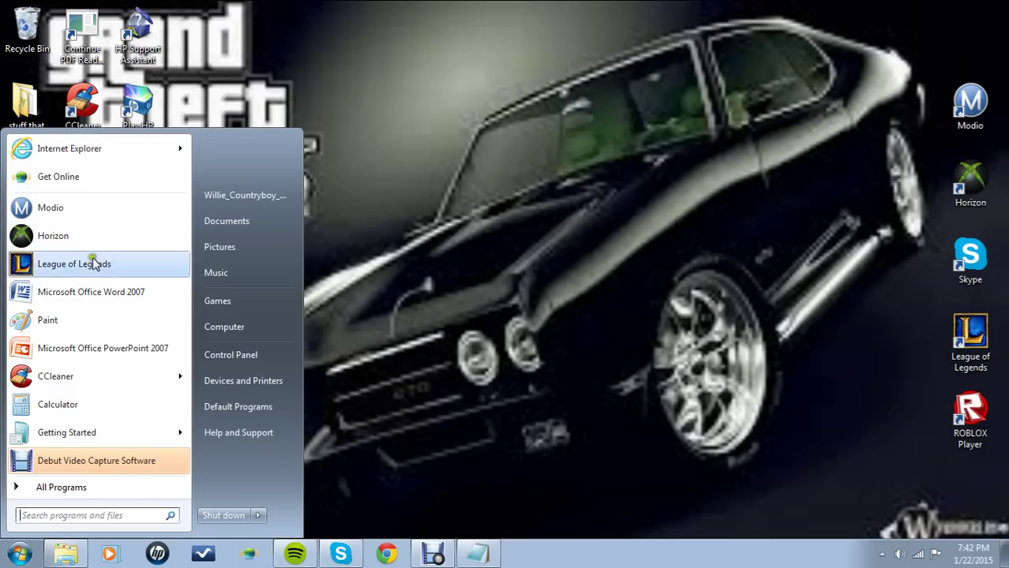
click(3, 562)
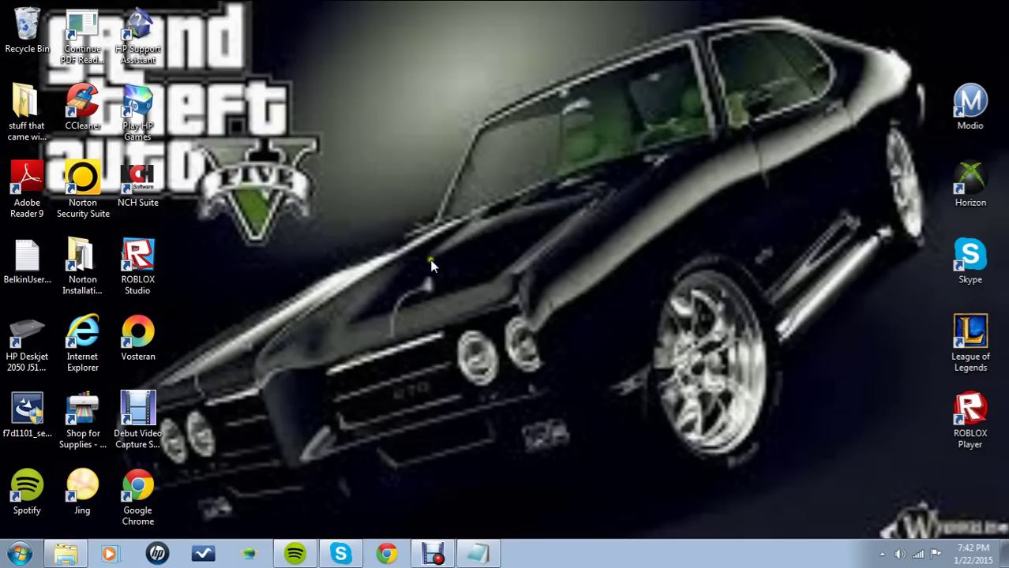
Step: Restore and re-minimize the Debut recorder, then deselect the Modio shortcut on the desktop
click(443, 552)
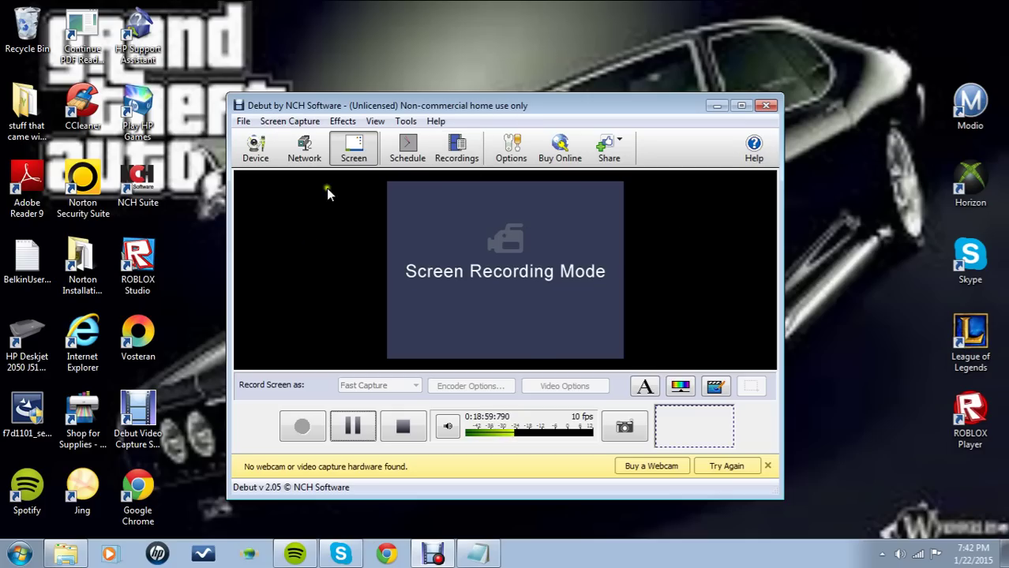
click(442, 555)
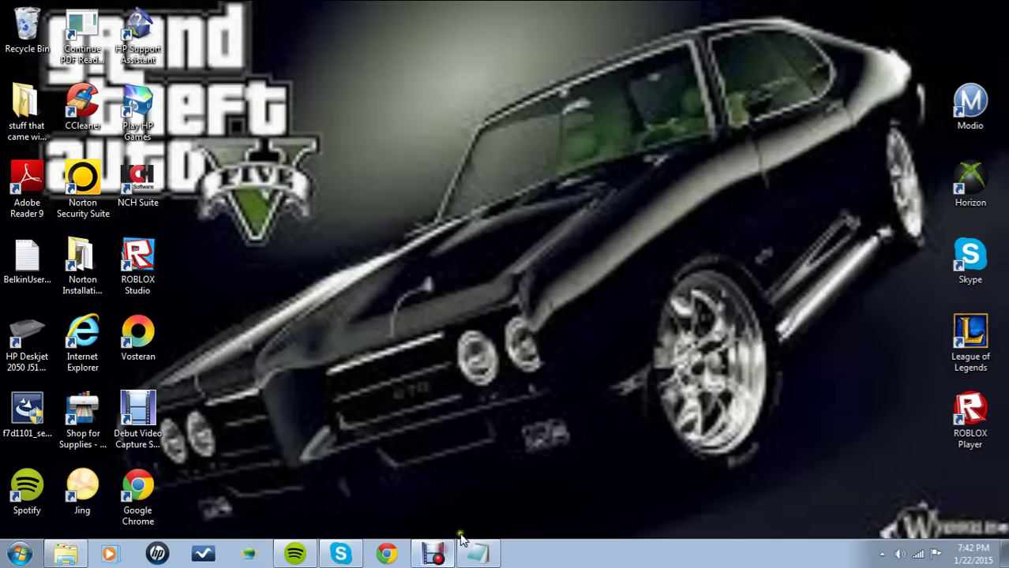
click(556, 325)
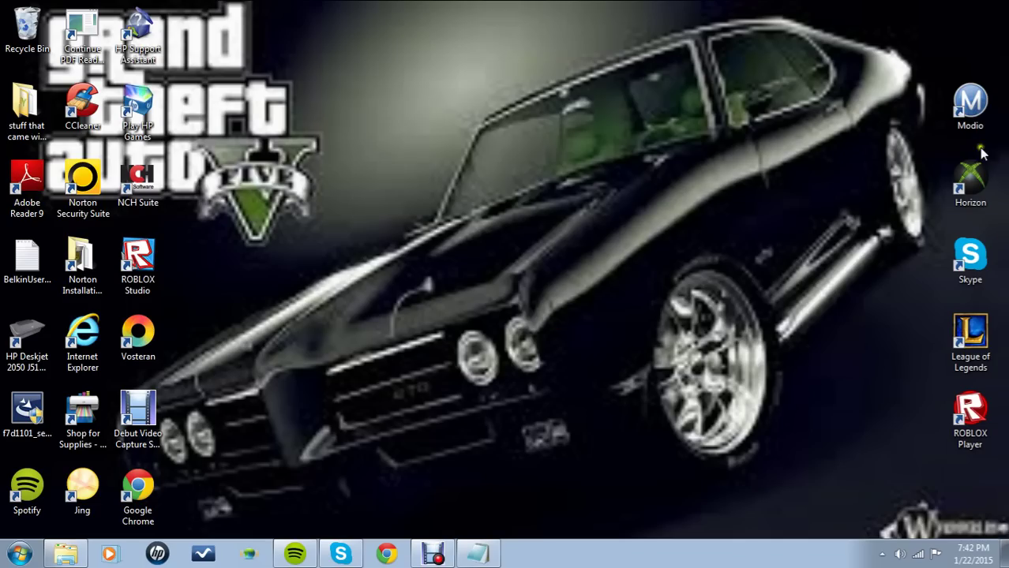